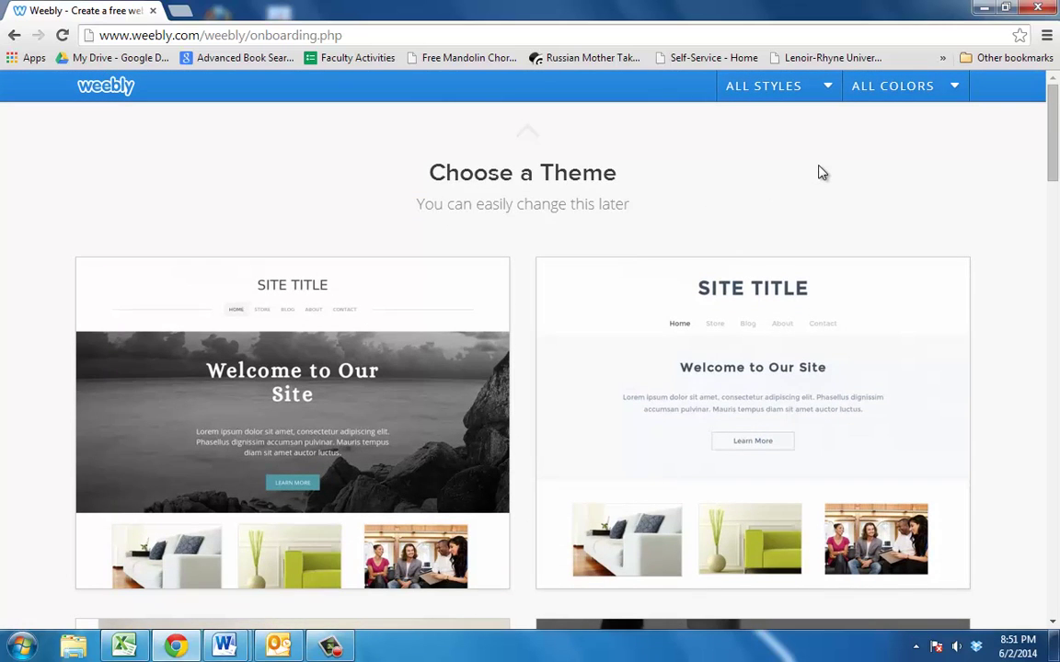
Scroll the Choose a Theme page to bring the white, centred-title theme into view
{"action": "mouse_move", "coordinate": [1057, 126]}
{"action": "left_mouse_down"}
{"action": "mouse_move", "coordinate": [1057, 152]}
{"action": "mouse_move", "coordinate": [1057, 135]}
{"action": "left_mouse_up"}
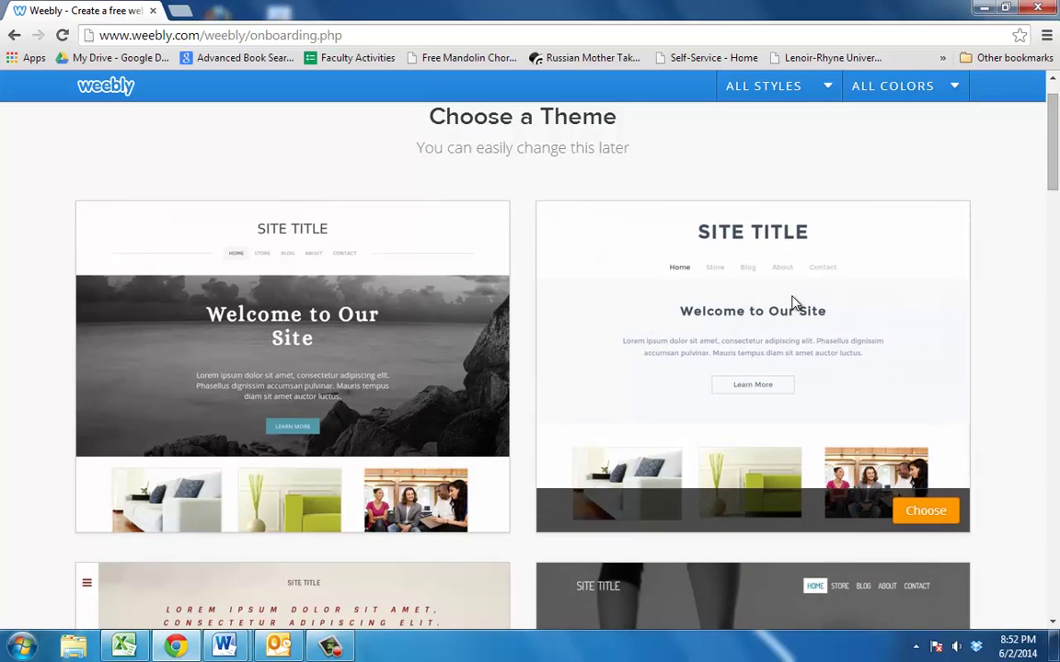
Pick the white theme and reserve a free weebly.com subdomain from the owner's name
{"action": "left_click", "coordinate": [917, 512]}
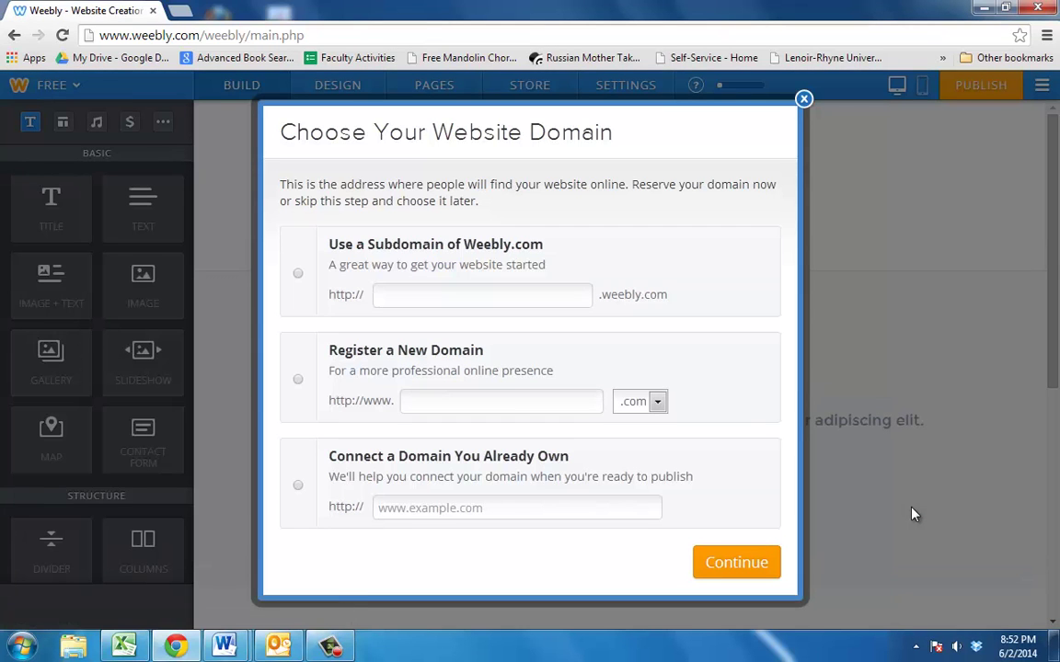
{"action": "left_click", "coordinate": [457, 305]}
{"action": "type", "text": "devonfisher"}
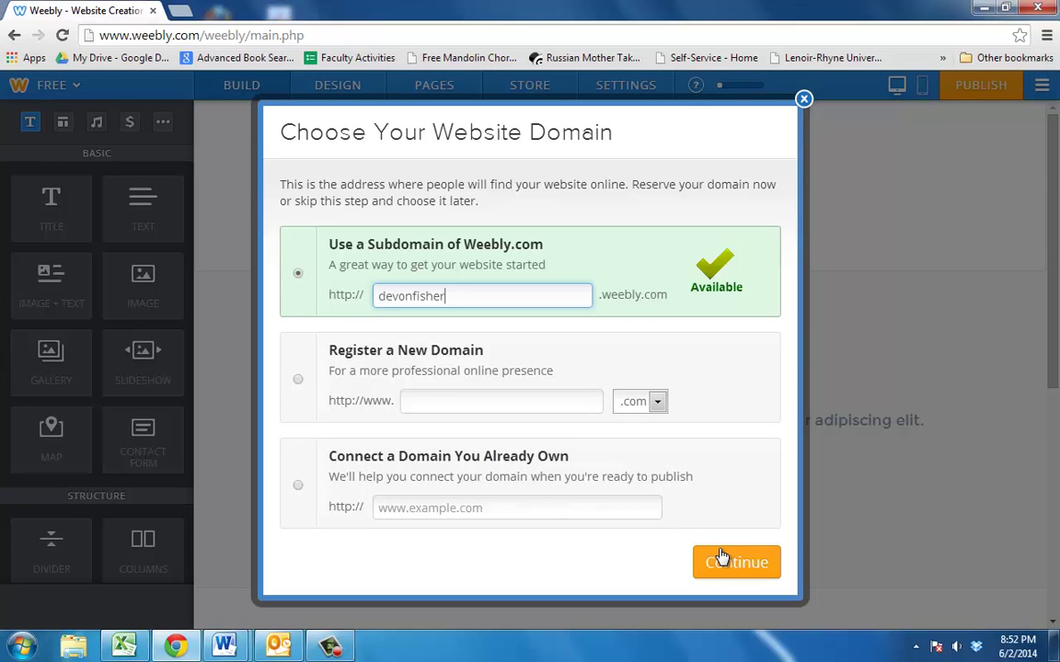
{"action": "left_click", "coordinate": [722, 558]}
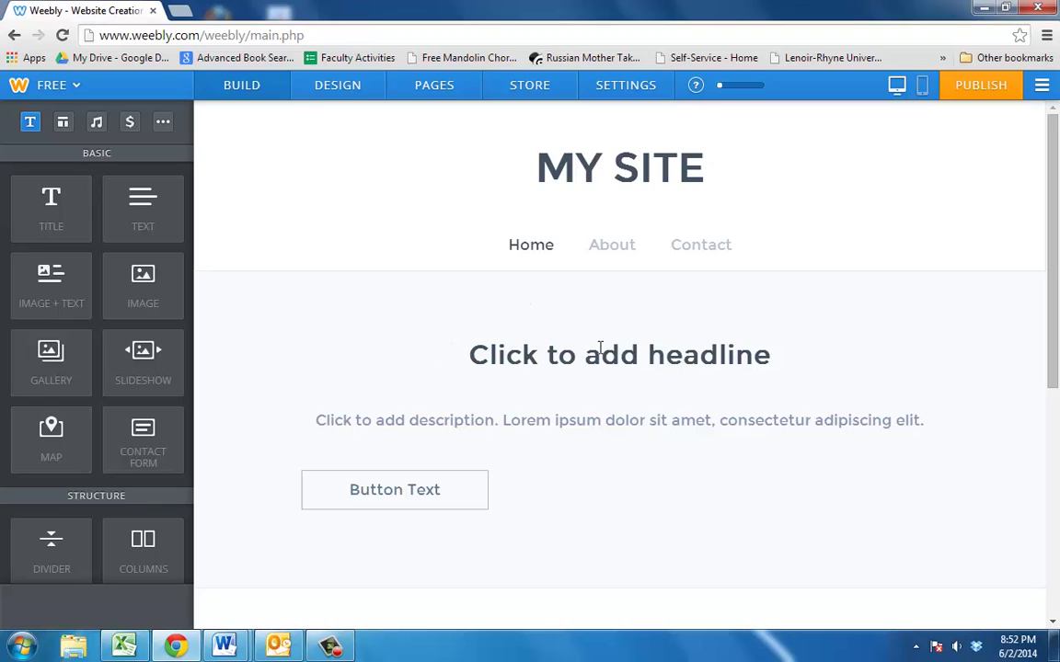
Replace the MY SITE title with the owner's name in capitals
{"action": "mouse_move", "coordinate": [594, 179]}
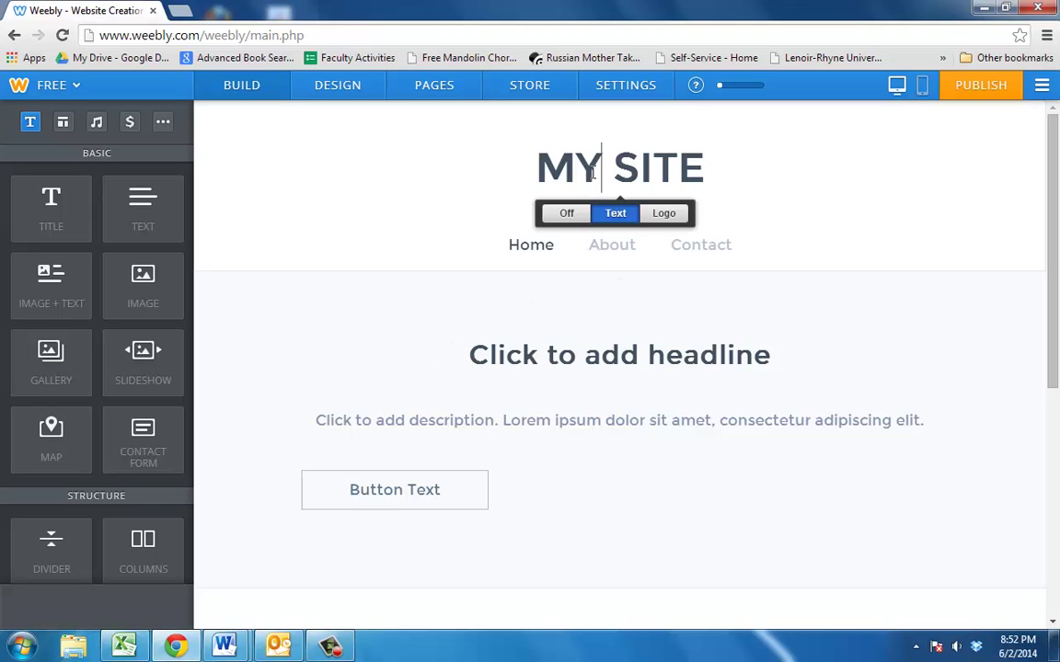
{"action": "key", "text": "shift+Right"}
{"action": "left_click", "coordinate": [643, 169]}
{"action": "left_click_drag", "start_coordinate": [703, 168], "coordinate": [490, 171]}
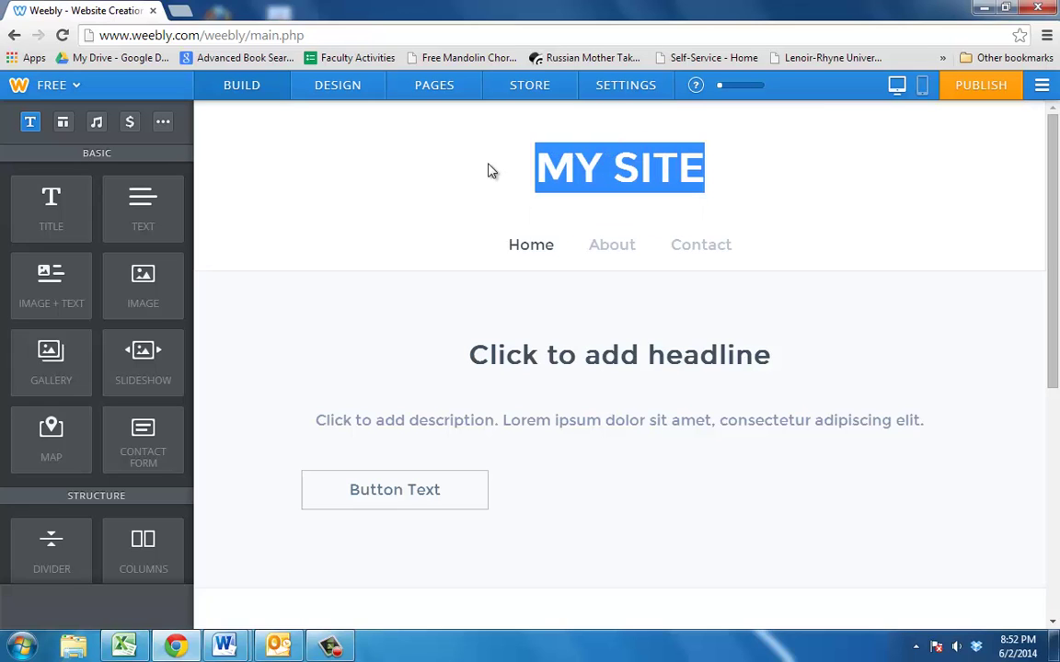
{"action": "type", "text": "DEVON FISHER"}
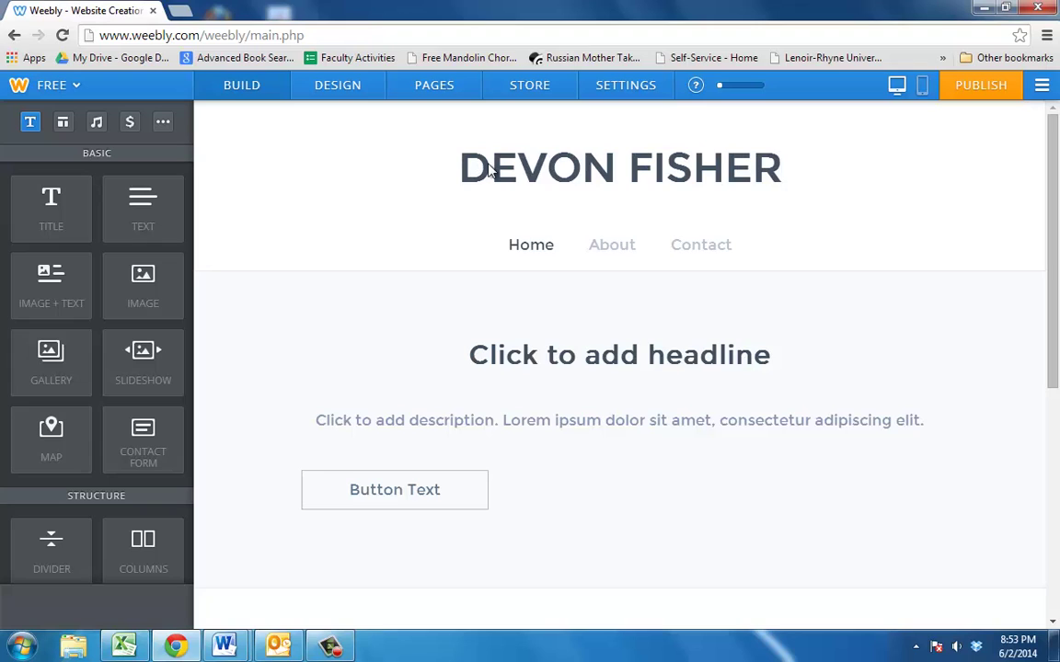
Set the headline to the owner's Personal Page and the description to 'My page.'
{"action": "left_click", "coordinate": [550, 363]}
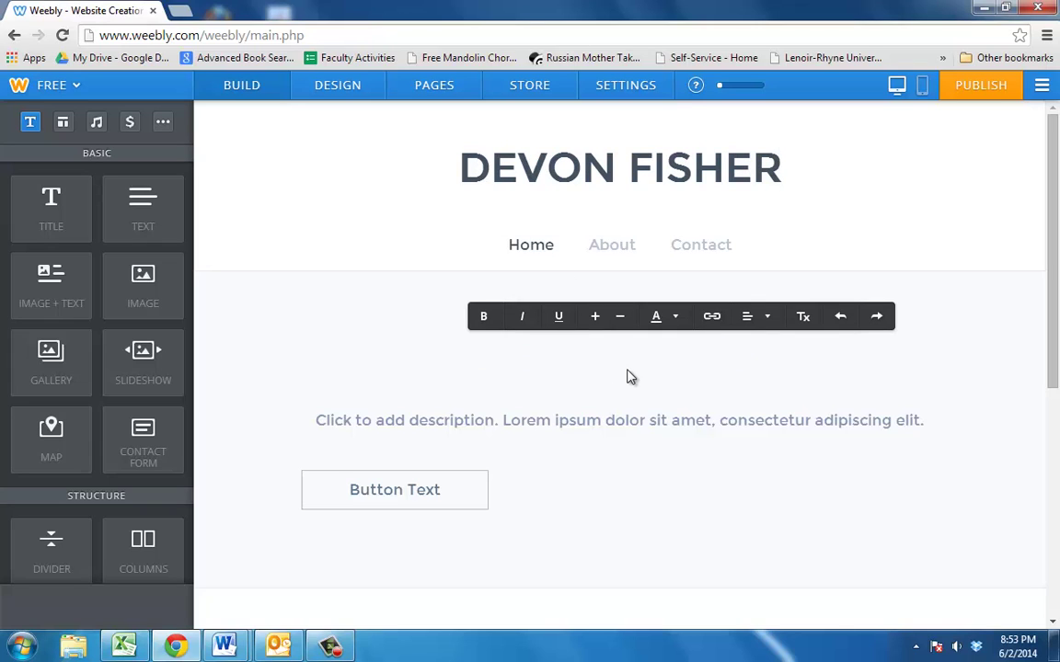
{"action": "type", "text": "Devon Fisher's Personal Page"}
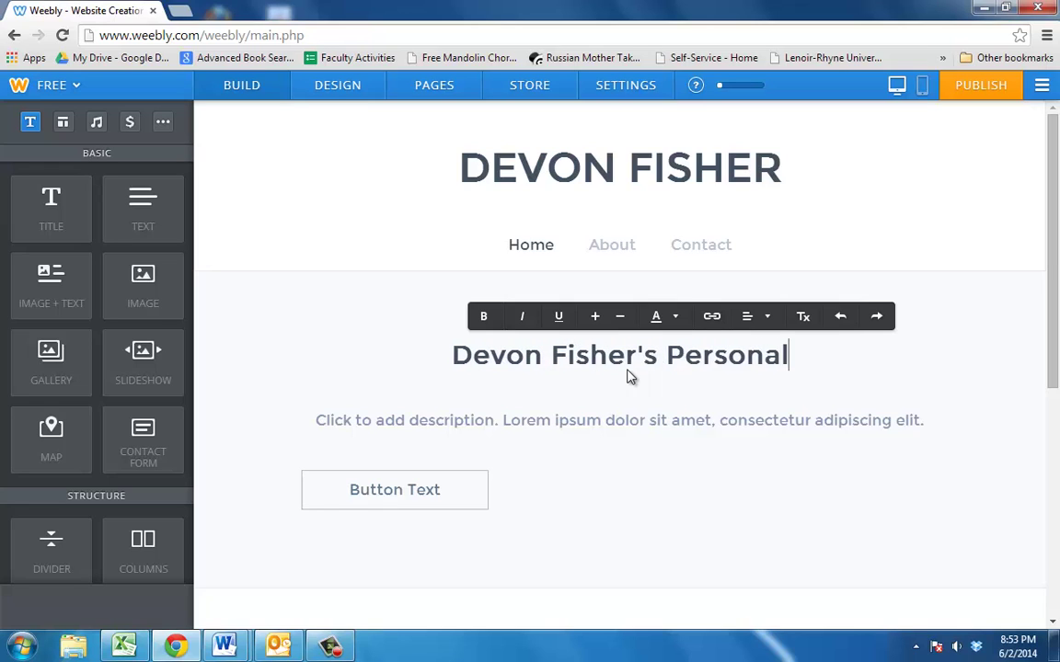
{"action": "left_click", "coordinate": [614, 419]}
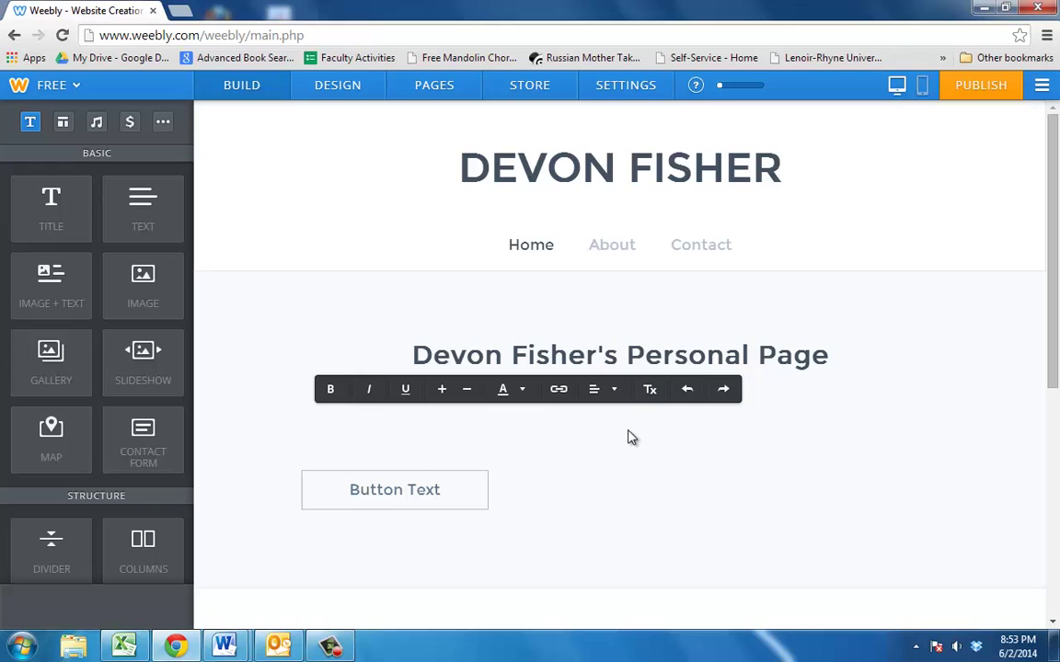
{"action": "type", "text": "My page."}
{"action": "left_click", "coordinate": [304, 230]}
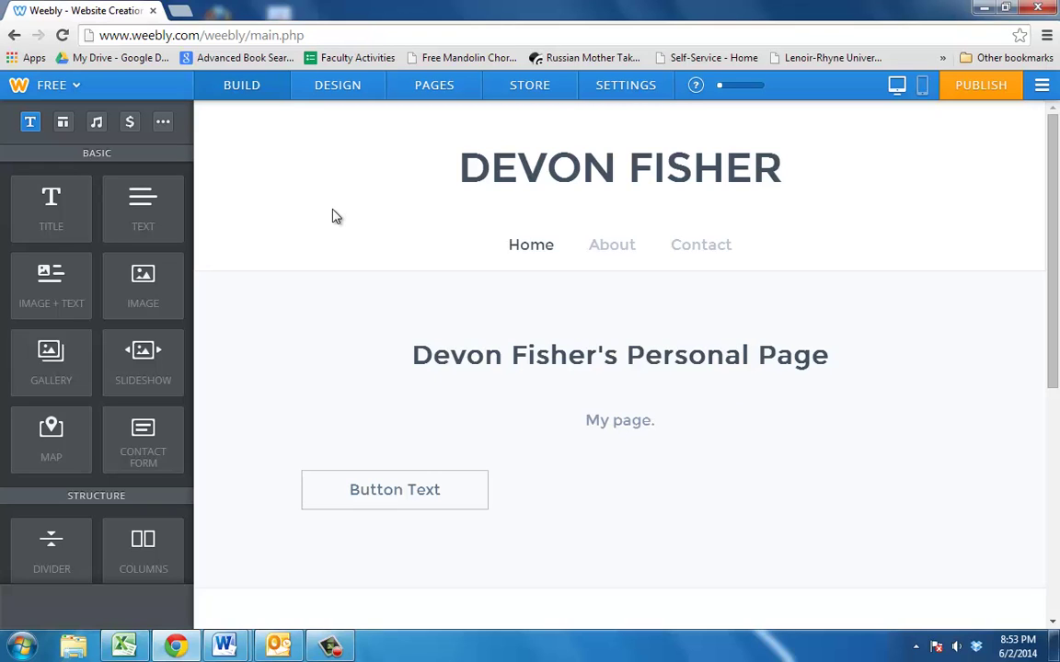
{"action": "left_click", "coordinate": [436, 87]}
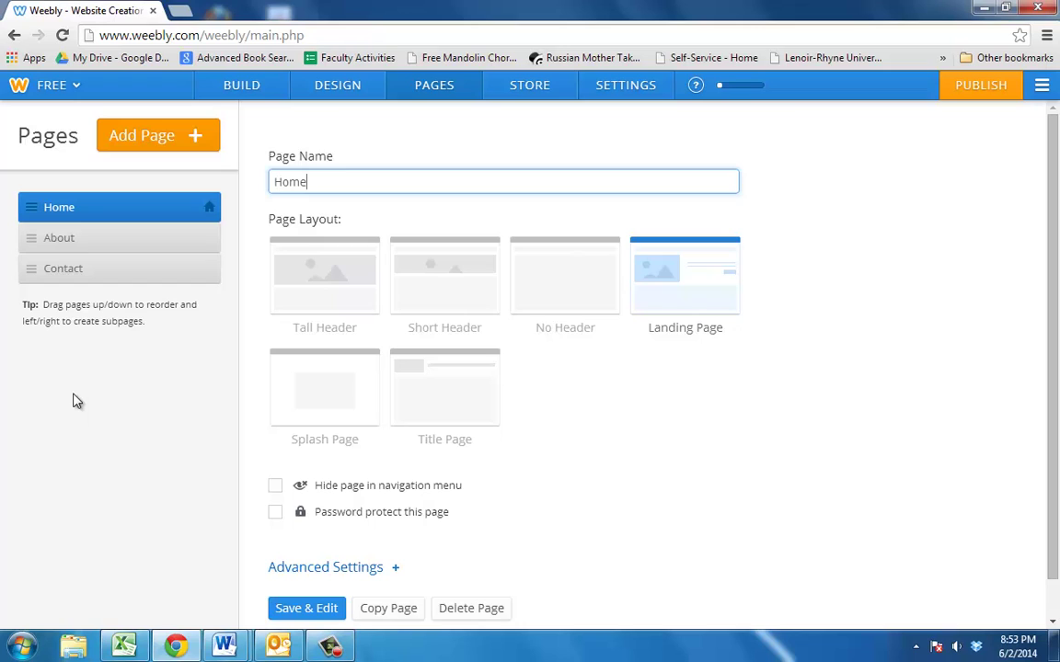
Add a standard page named Photos with the Short Header layout and save it
{"action": "left_click", "coordinate": [159, 150]}
{"action": "left_click", "coordinate": [159, 150]}
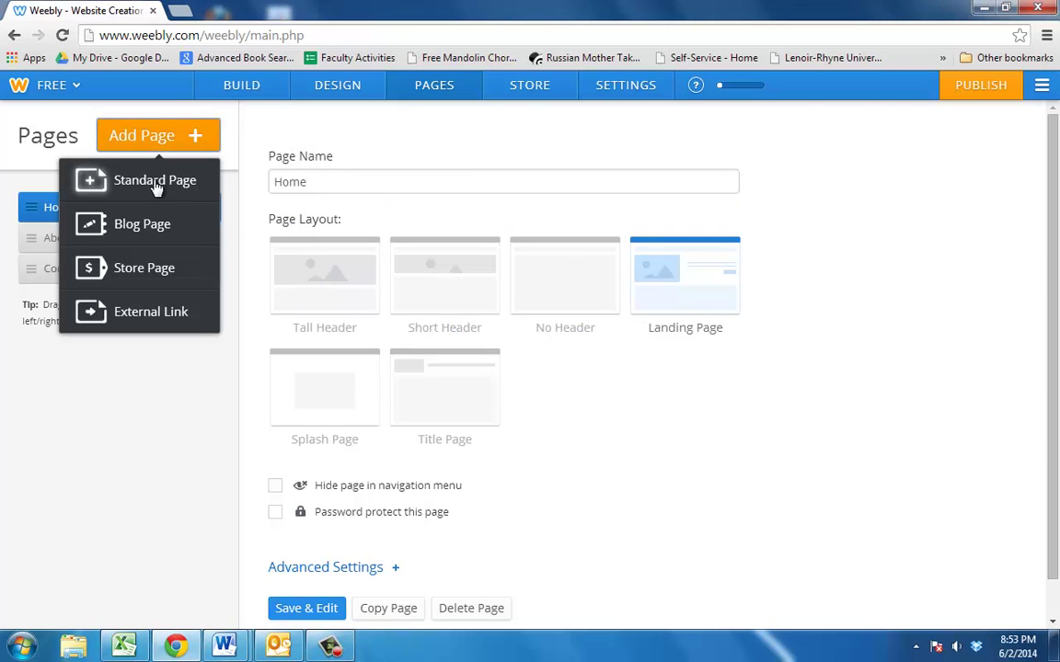
{"action": "left_click", "coordinate": [154, 184]}
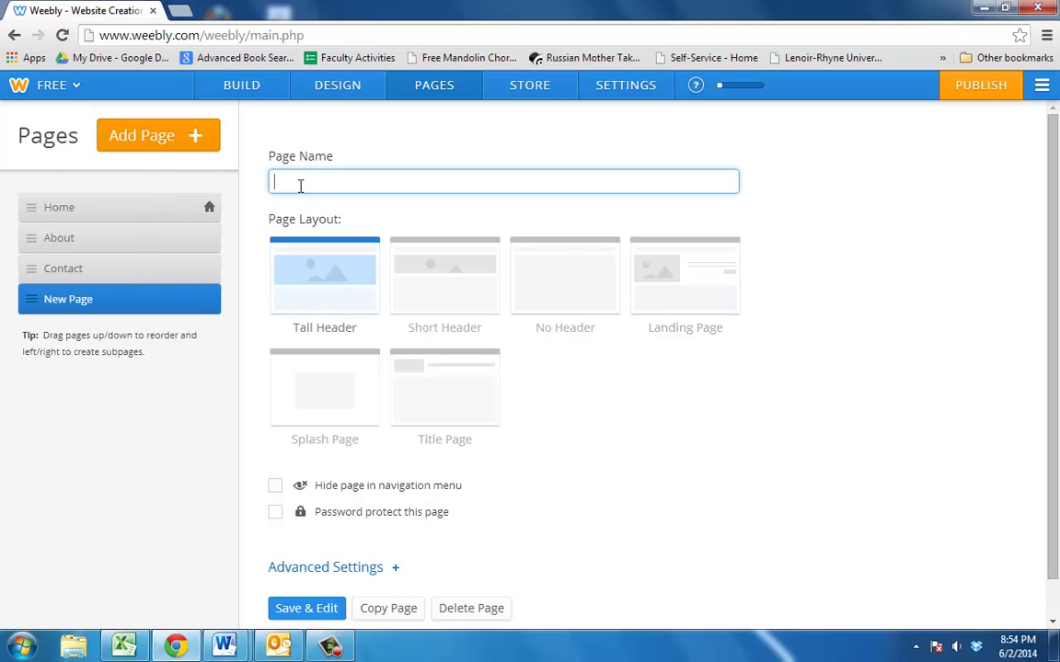
{"action": "type", "text": "Photos"}
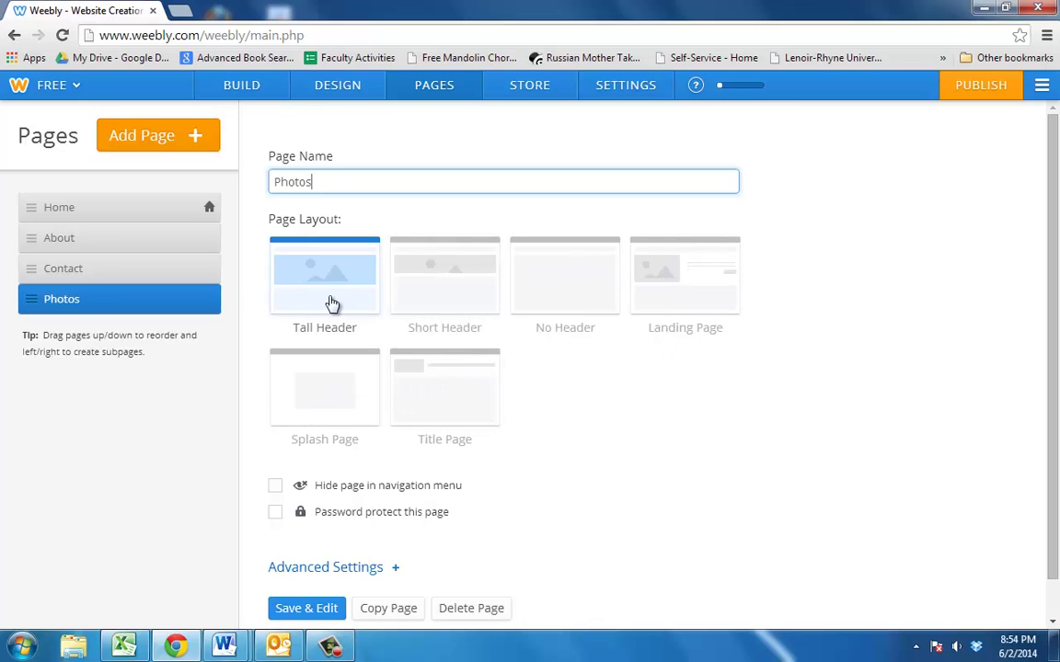
{"action": "left_click", "coordinate": [439, 296]}
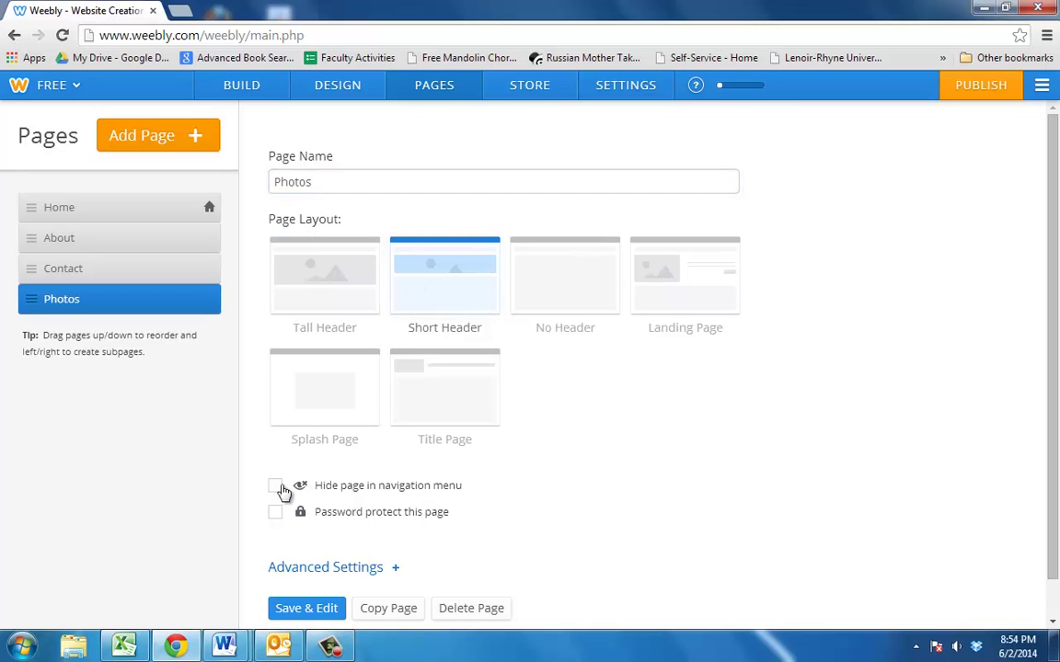
{"action": "left_click", "coordinate": [301, 612]}
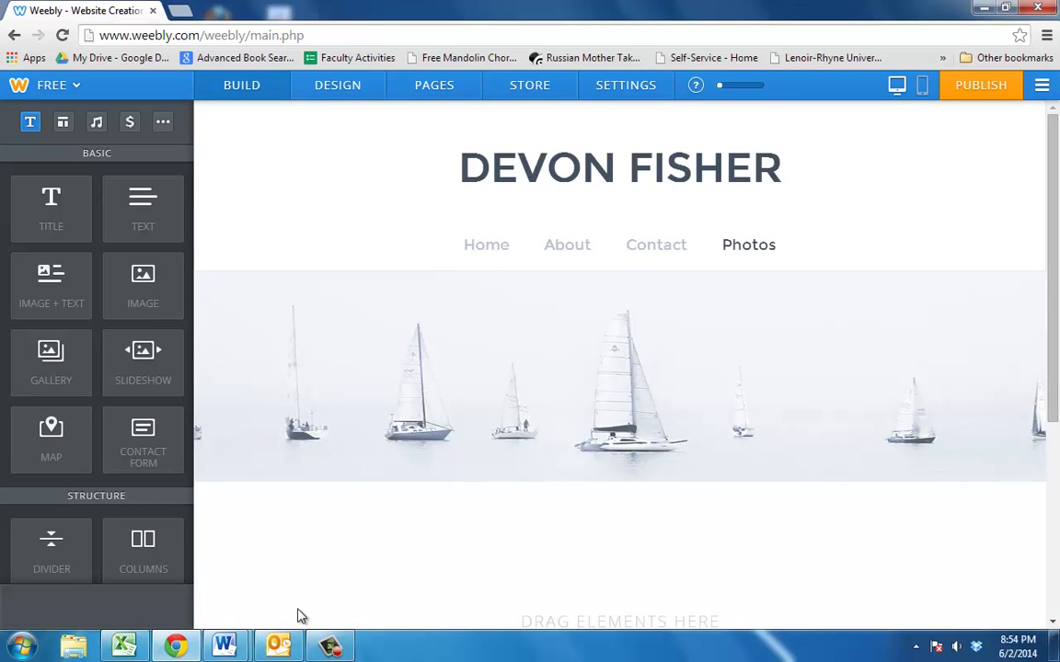
Add a centred title reading 'My Vacation Photos' to the Photos page
{"action": "scroll", "coordinate": [1052, 343], "scroll_direction": "down", "scroll_amount": 1}
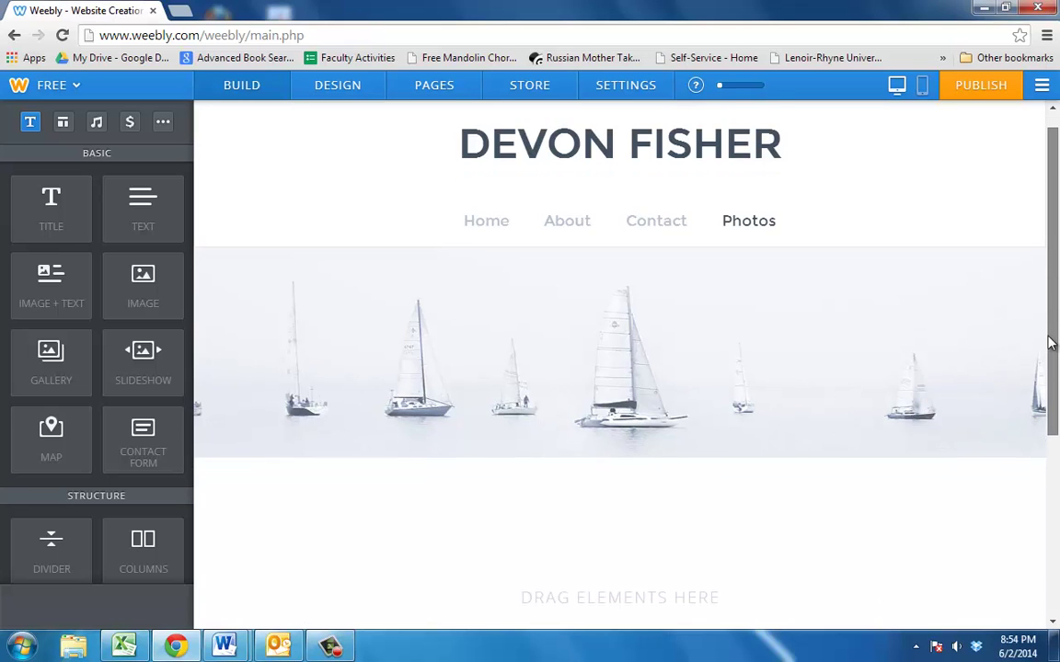
{"action": "left_click_drag", "start_coordinate": [1051, 343], "coordinate": [1054, 504]}
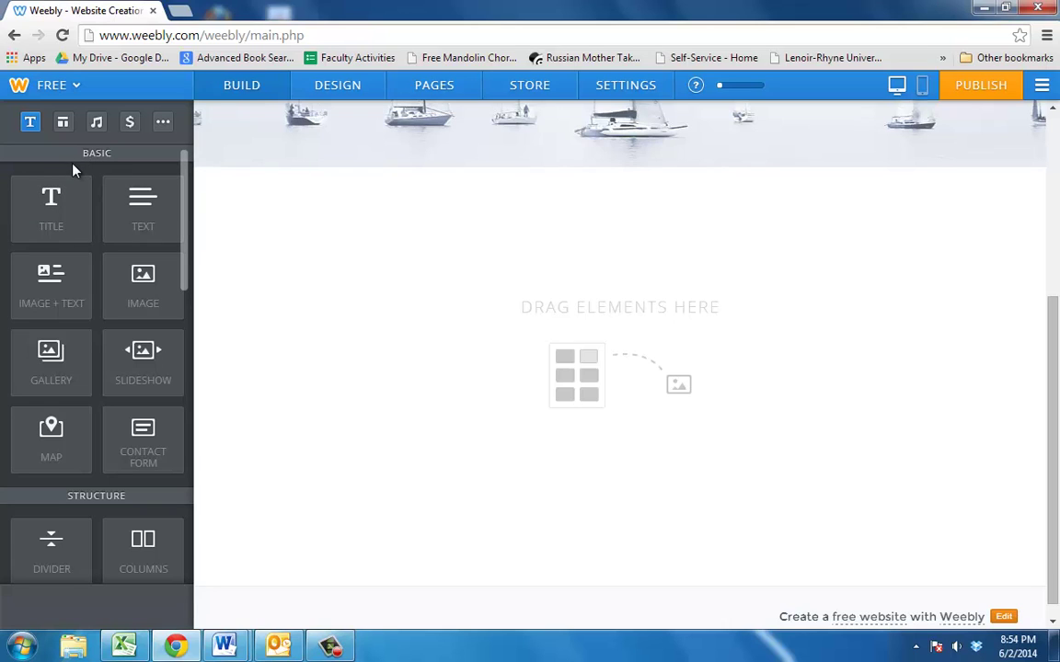
{"action": "left_click_drag", "start_coordinate": [58, 198], "coordinate": [581, 230]}
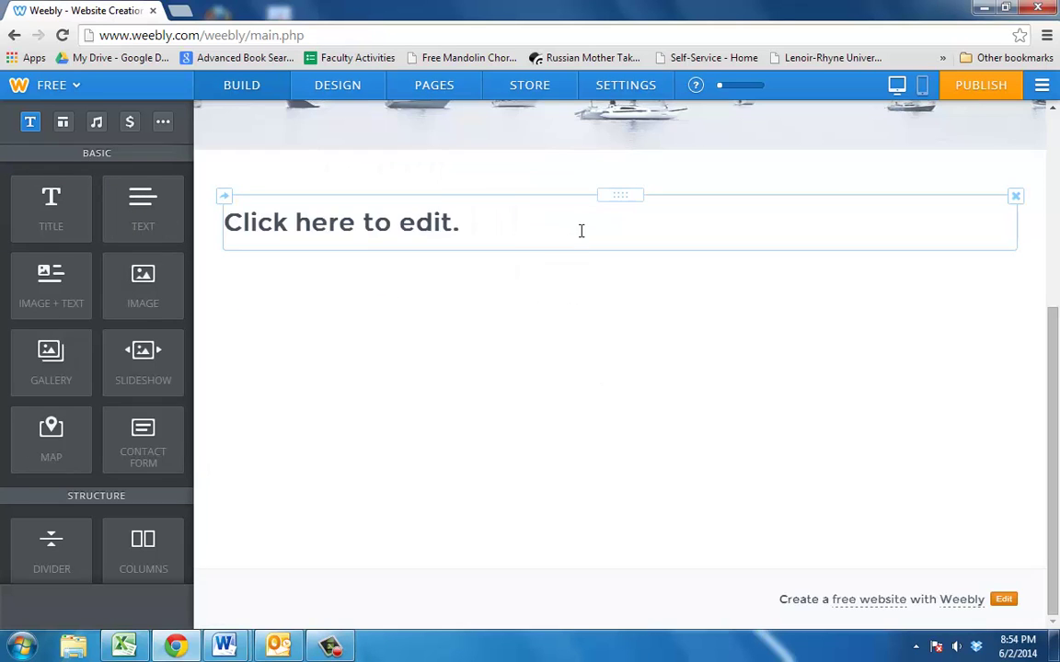
{"action": "left_click", "coordinate": [581, 230]}
{"action": "type", "text": "My "}
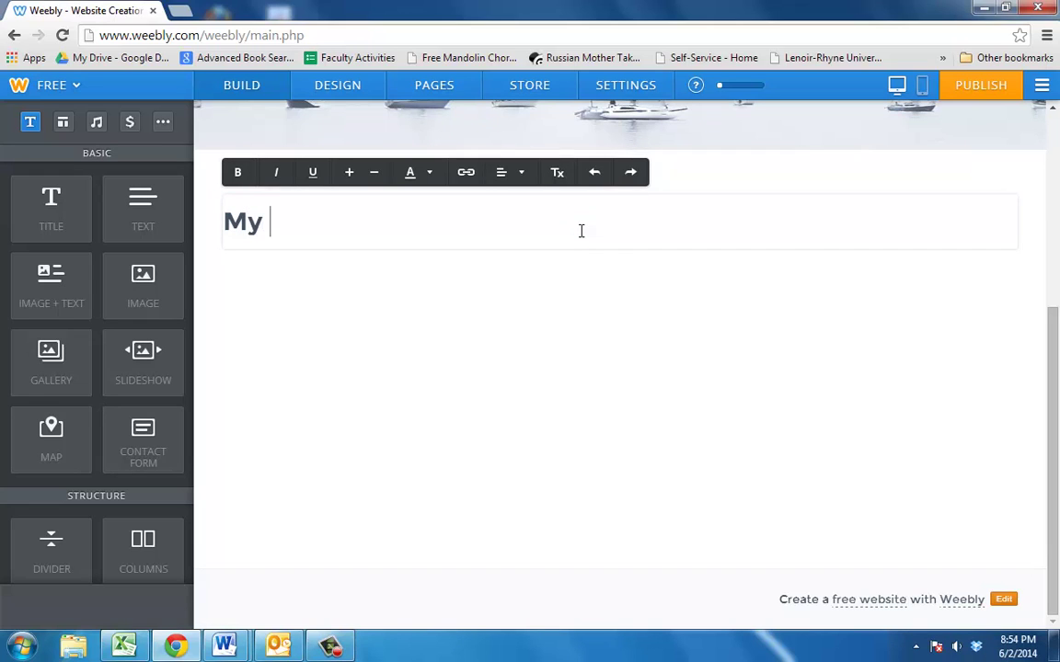
{"action": "type", "text": "Vacation Photos"}
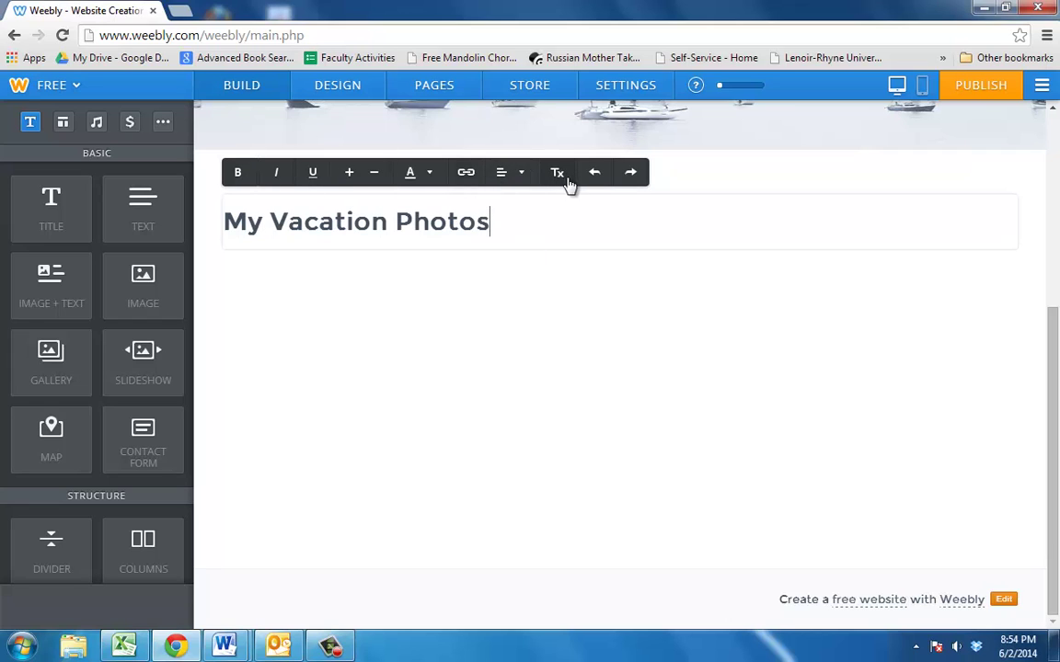
{"action": "left_click", "coordinate": [508, 173]}
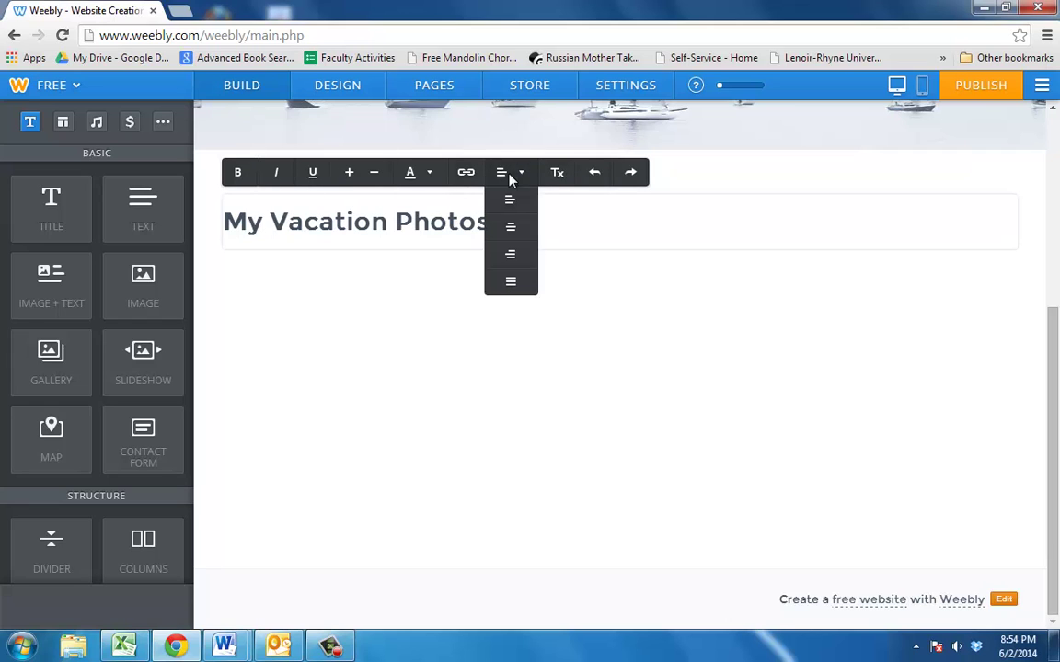
{"action": "left_click", "coordinate": [510, 227]}
Drop an image block below the title and bring up its photo upload choices
{"action": "left_click", "coordinate": [513, 386]}
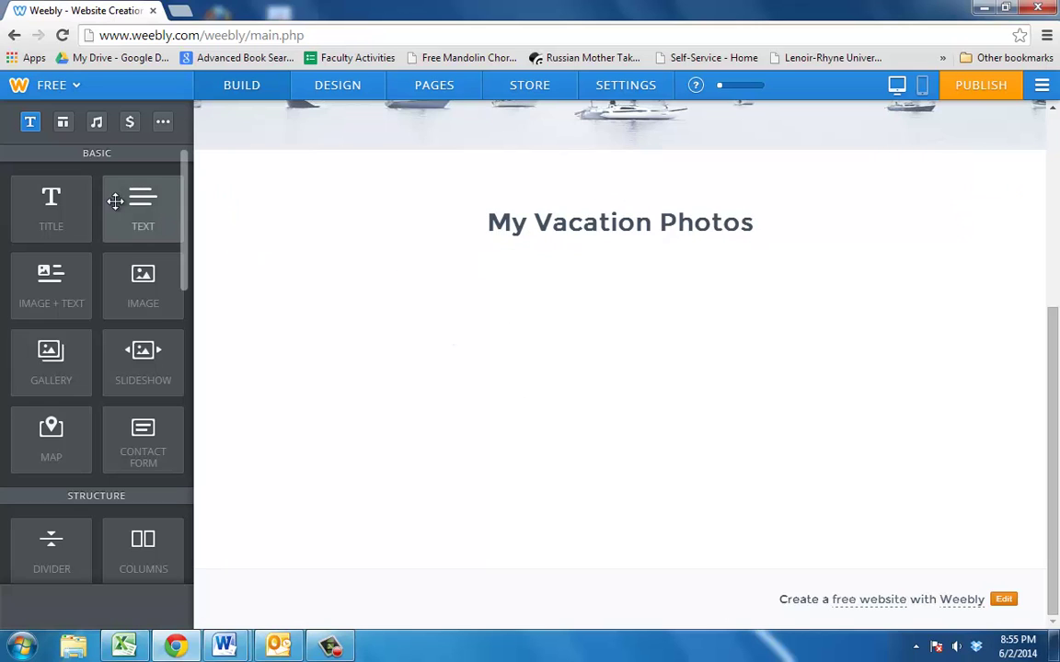
{"action": "left_click_drag", "start_coordinate": [143, 283], "coordinate": [565, 331]}
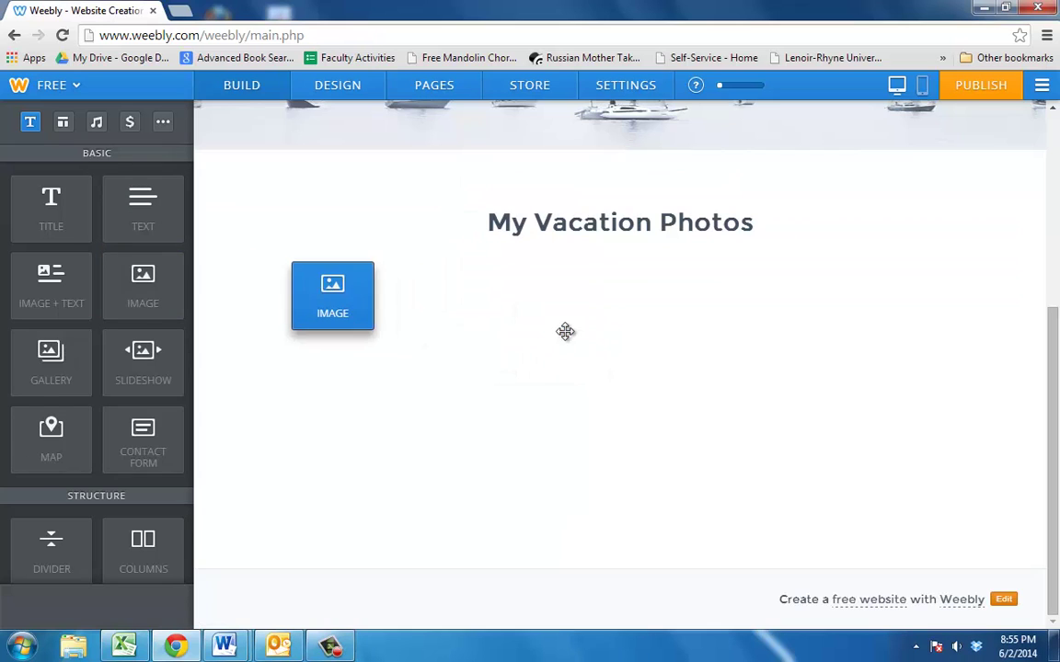
{"action": "left_click", "coordinate": [617, 314]}
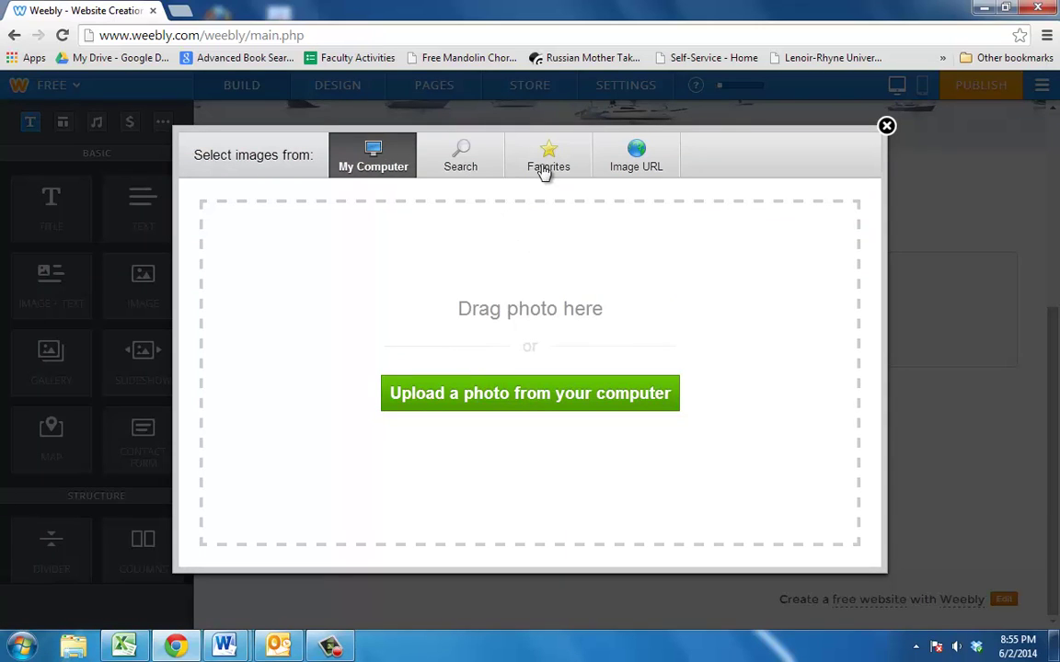
Browse the Pictures library folders and upload photo 031 from 2012-09-15
{"action": "left_click", "coordinate": [527, 394]}
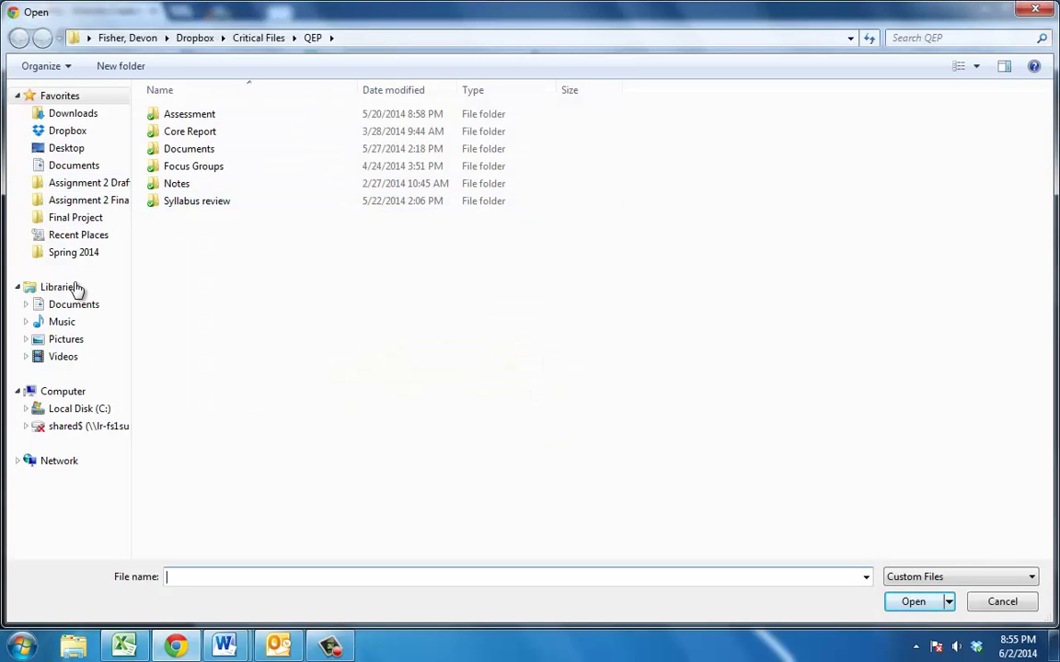
{"action": "left_click", "coordinate": [64, 339]}
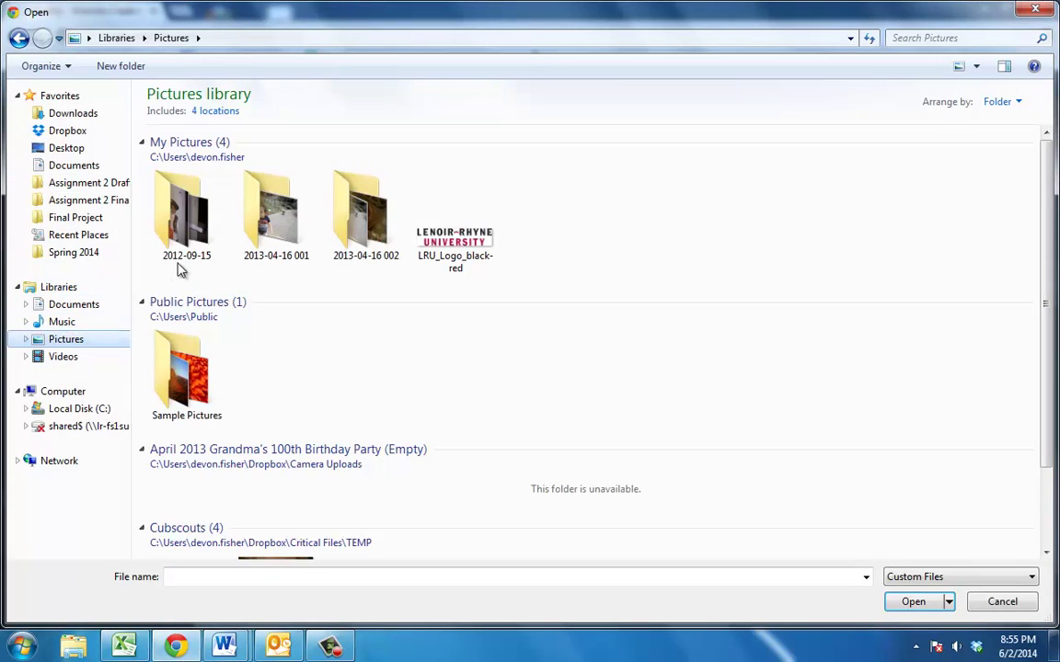
{"action": "double_click", "coordinate": [336, 222]}
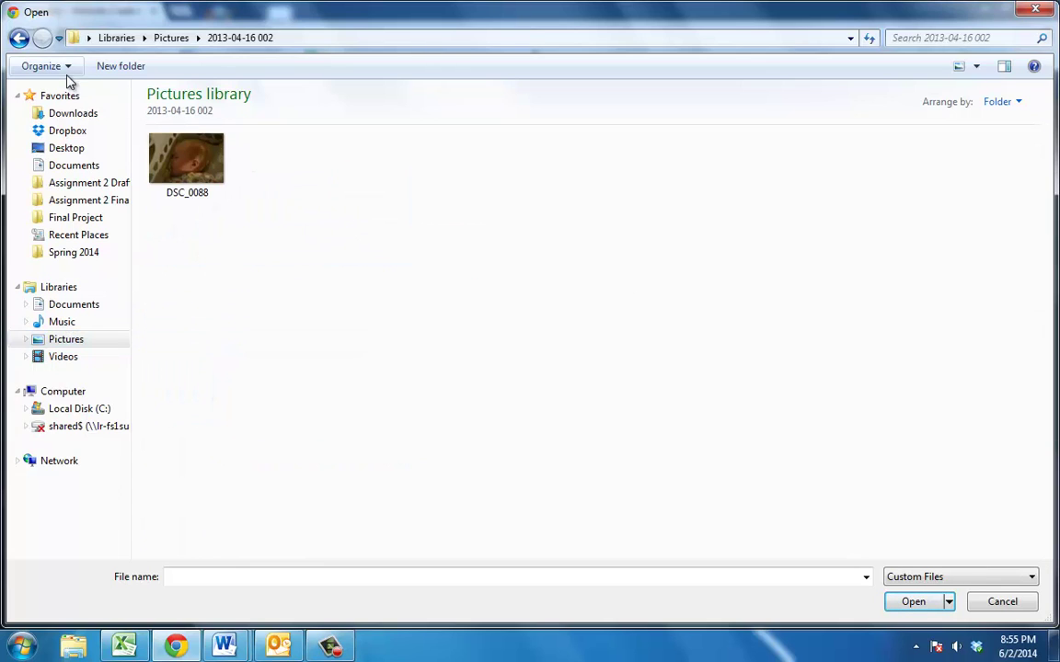
{"action": "left_click", "coordinate": [18, 37]}
{"action": "double_click", "coordinate": [267, 193]}
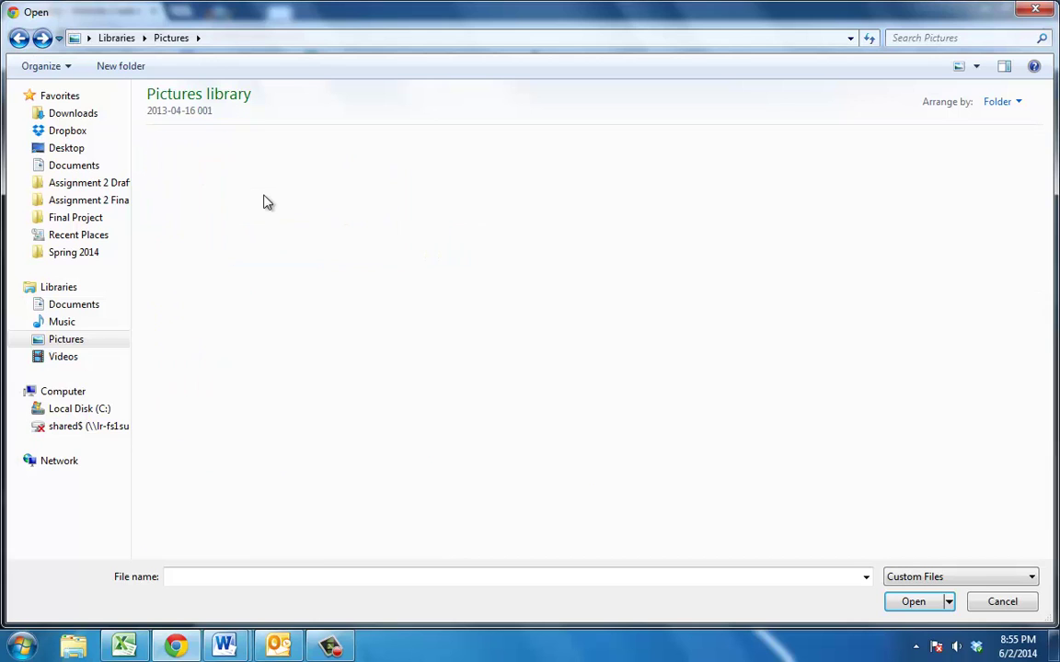
{"action": "left_click", "coordinate": [18, 38]}
{"action": "double_click", "coordinate": [174, 228]}
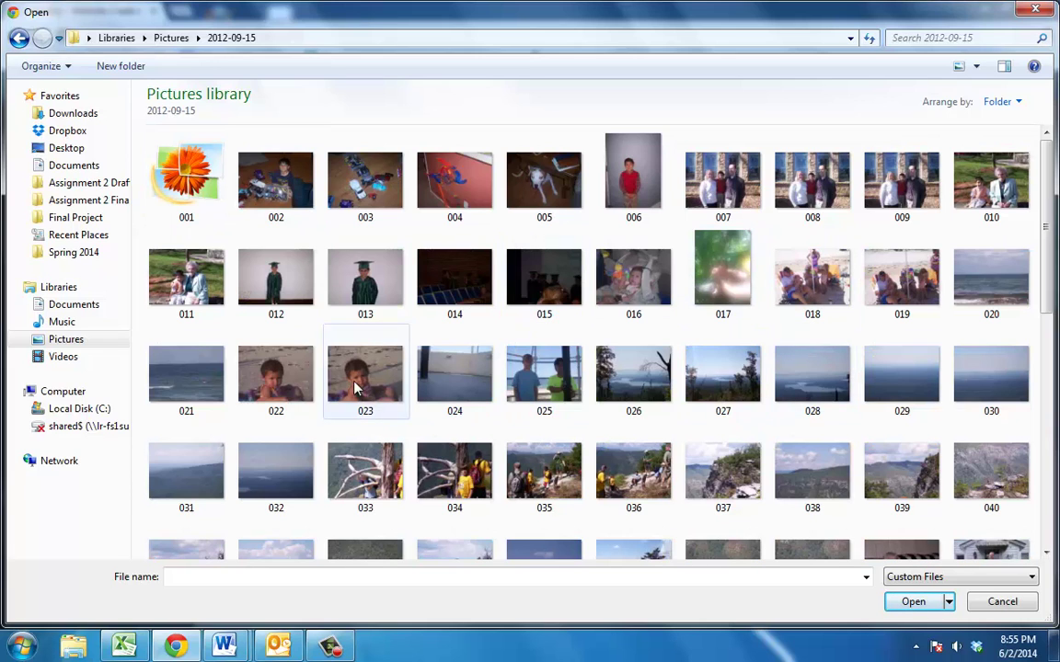
{"action": "double_click", "coordinate": [191, 468]}
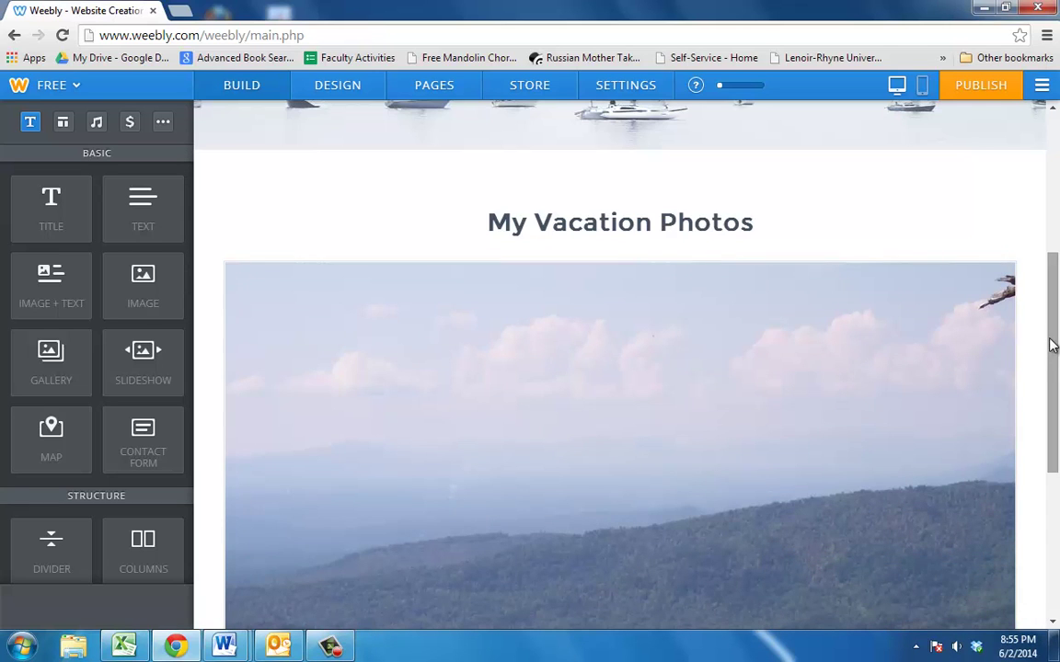
Scroll past the uploaded mountain photo and scroll the element panel down to Media
{"action": "left_click_drag", "start_coordinate": [1052, 345], "coordinate": [1040, 512]}
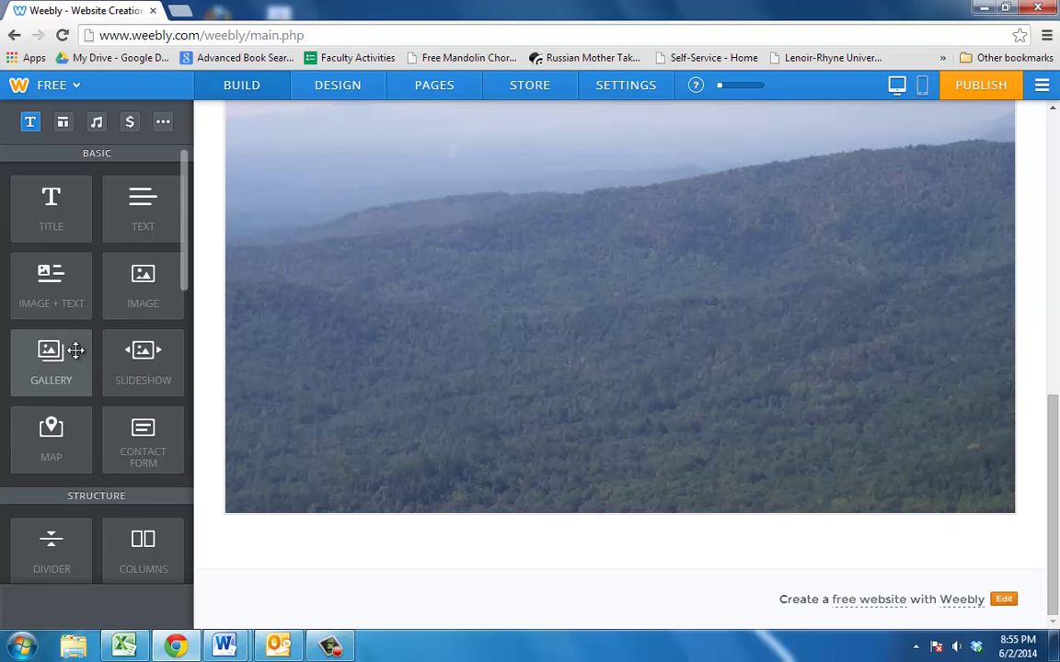
{"action": "left_click_drag", "start_coordinate": [182, 267], "coordinate": [187, 336]}
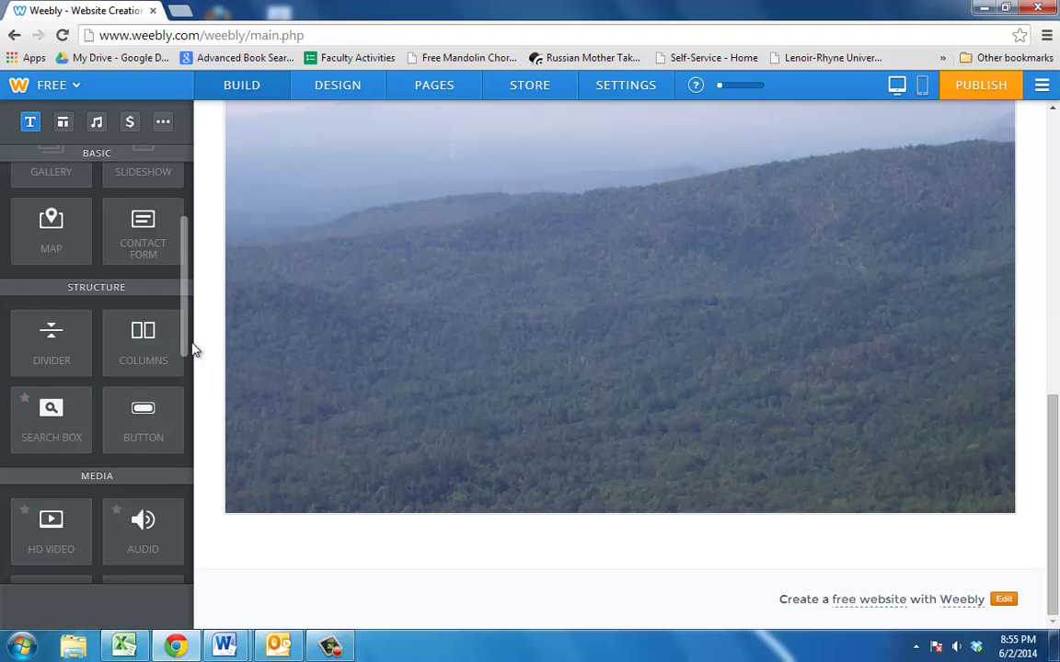
{"action": "left_click_drag", "start_coordinate": [182, 344], "coordinate": [178, 422]}
{"action": "scroll", "coordinate": [173, 419], "scroll_direction": "down", "scroll_amount": 1}
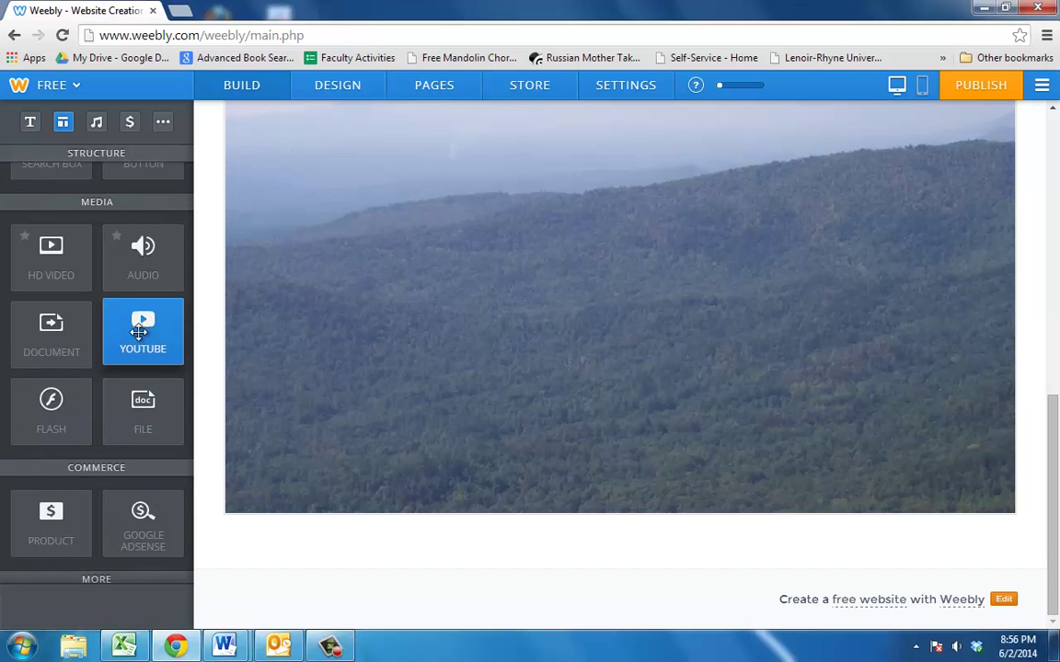
{"action": "left_click_drag", "start_coordinate": [138, 332], "coordinate": [568, 500]}
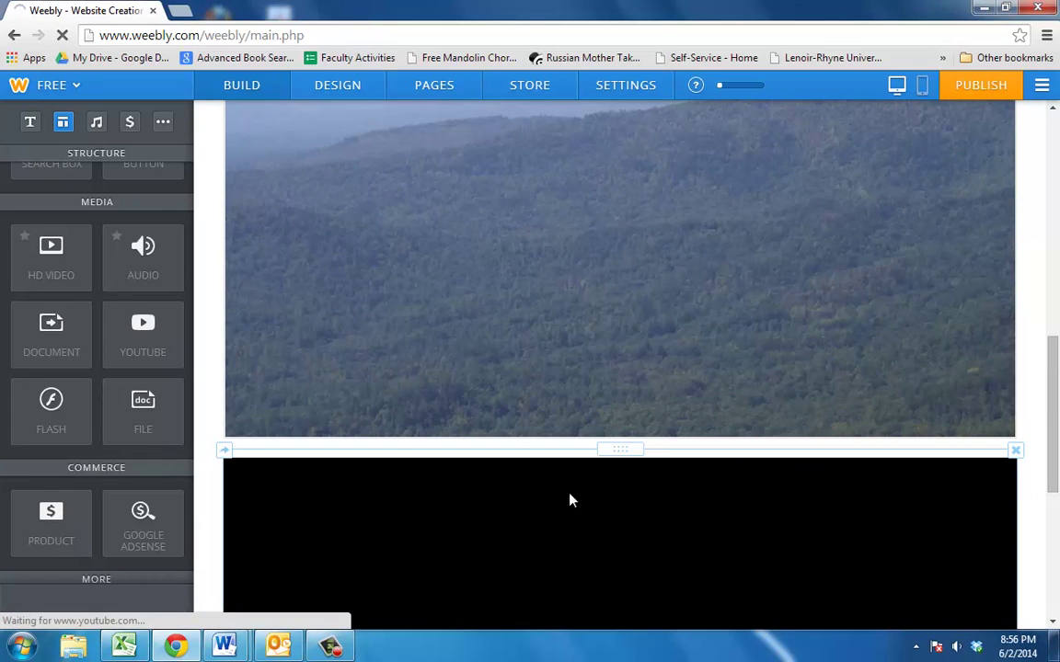
{"action": "scroll", "coordinate": [1056, 377], "scroll_direction": "down", "scroll_amount": 3}
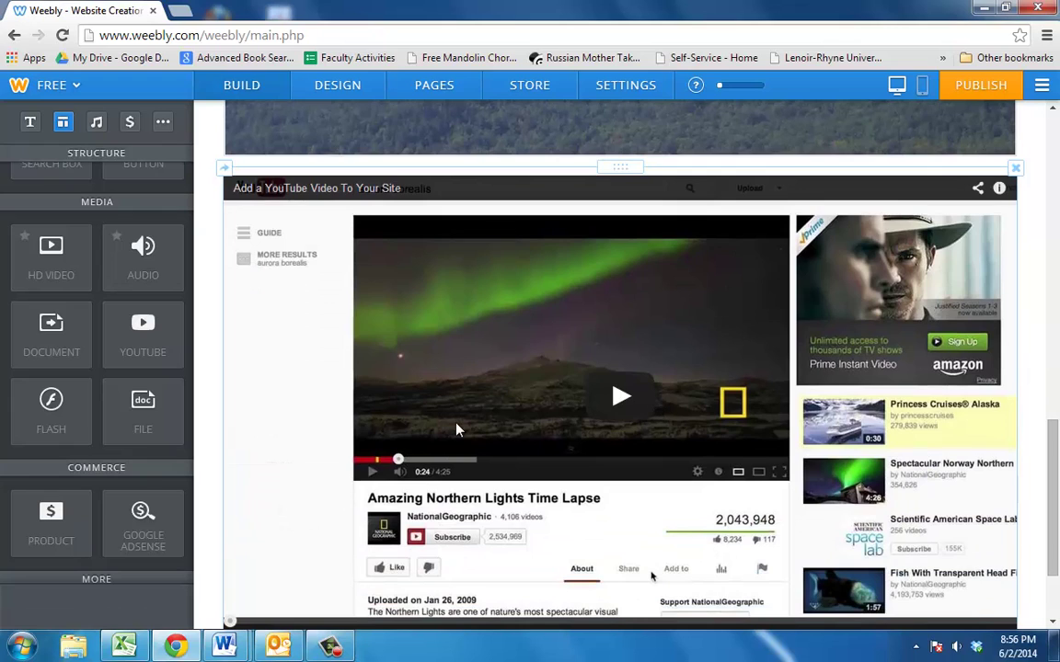
{"action": "left_click", "coordinate": [326, 449]}
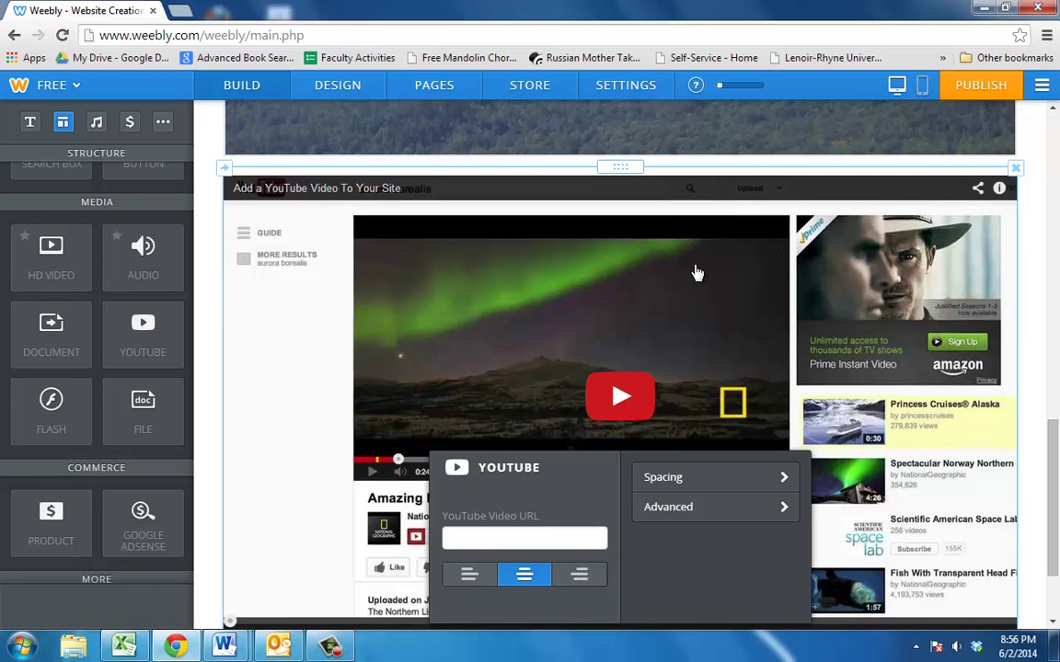
{"action": "left_click", "coordinate": [1017, 169]}
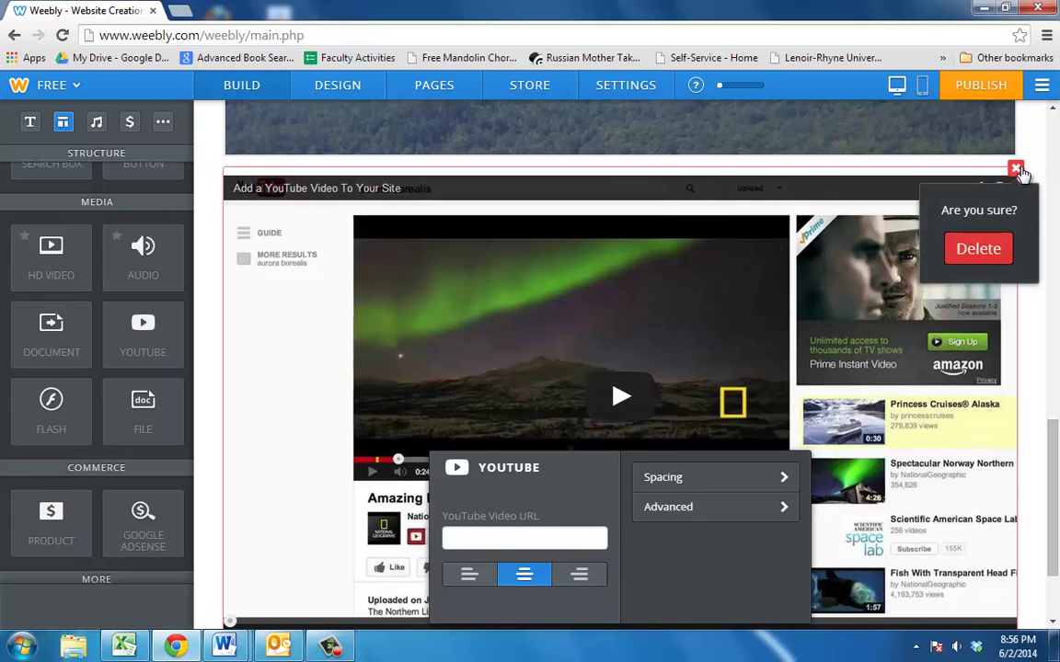
{"action": "left_click", "coordinate": [966, 246]}
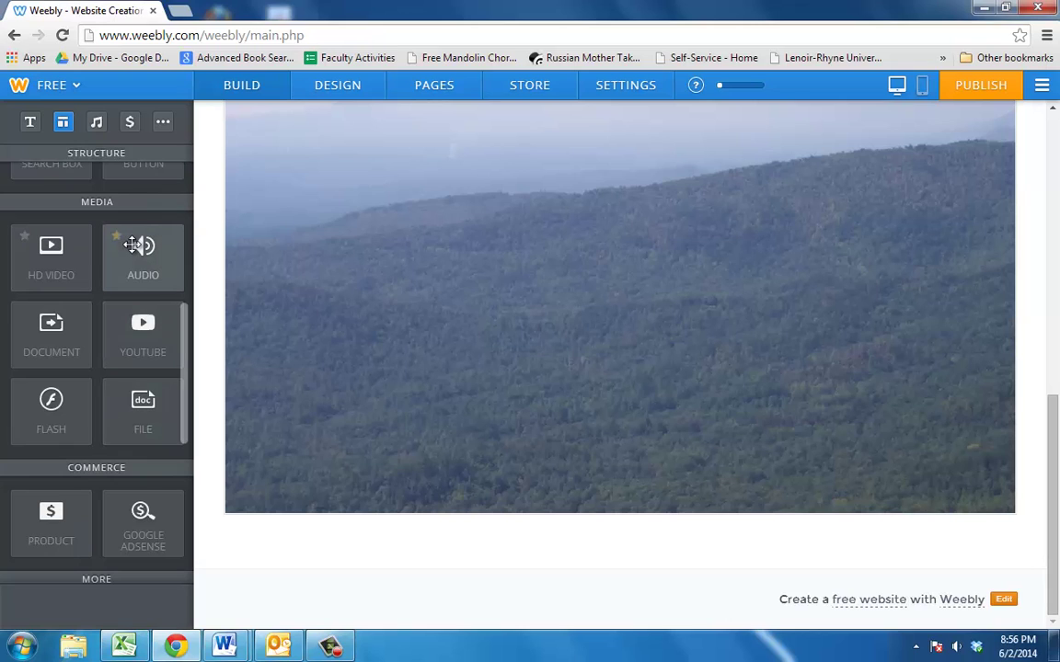
Check the Media, Design and Pages panels, then start publishing to reach the domain choice
{"action": "left_click", "coordinate": [97, 123]}
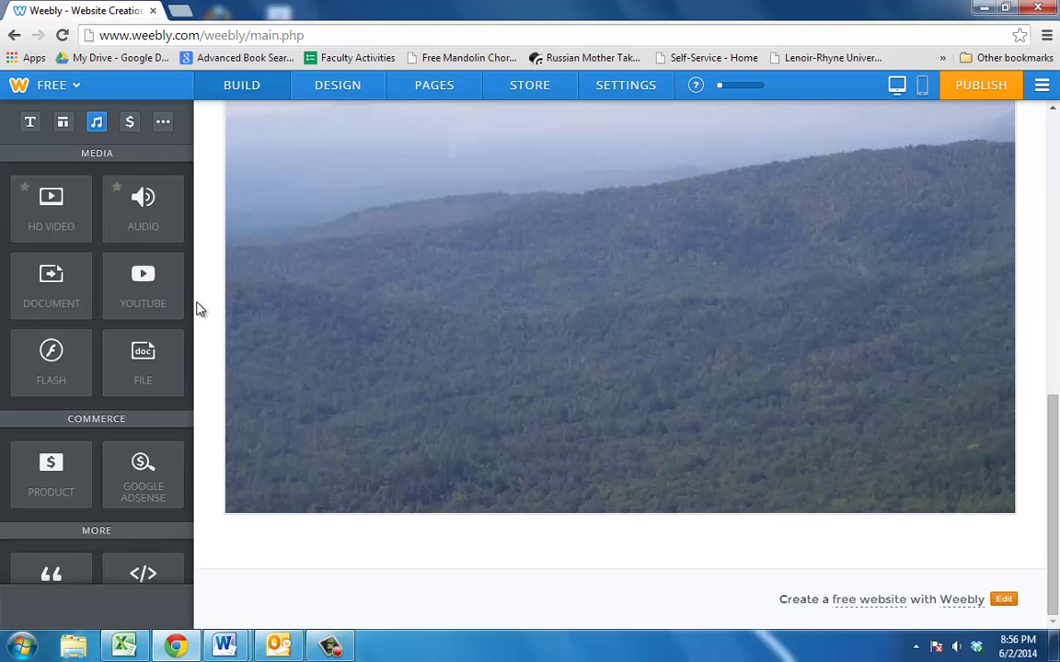
{"action": "left_click", "coordinate": [355, 87]}
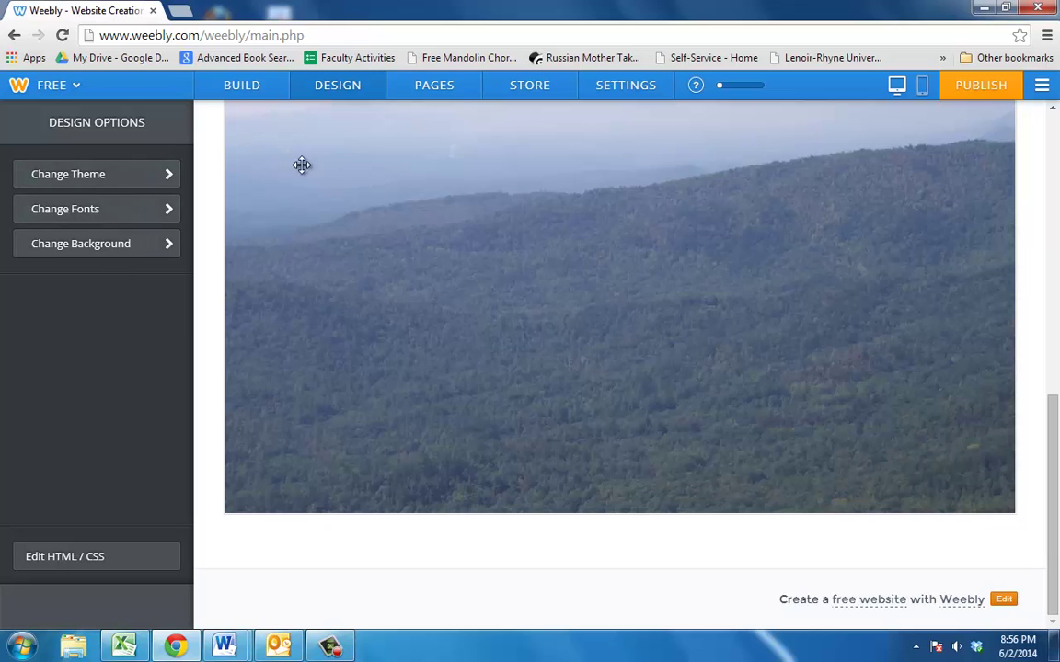
{"action": "left_click", "coordinate": [436, 85]}
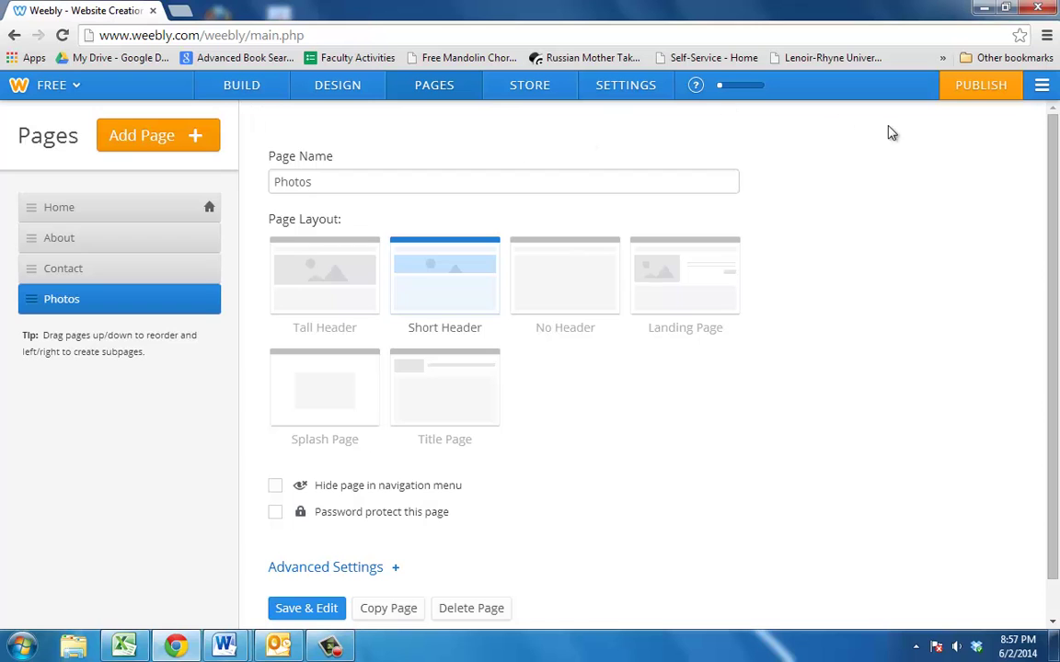
{"action": "left_click", "coordinate": [969, 92]}
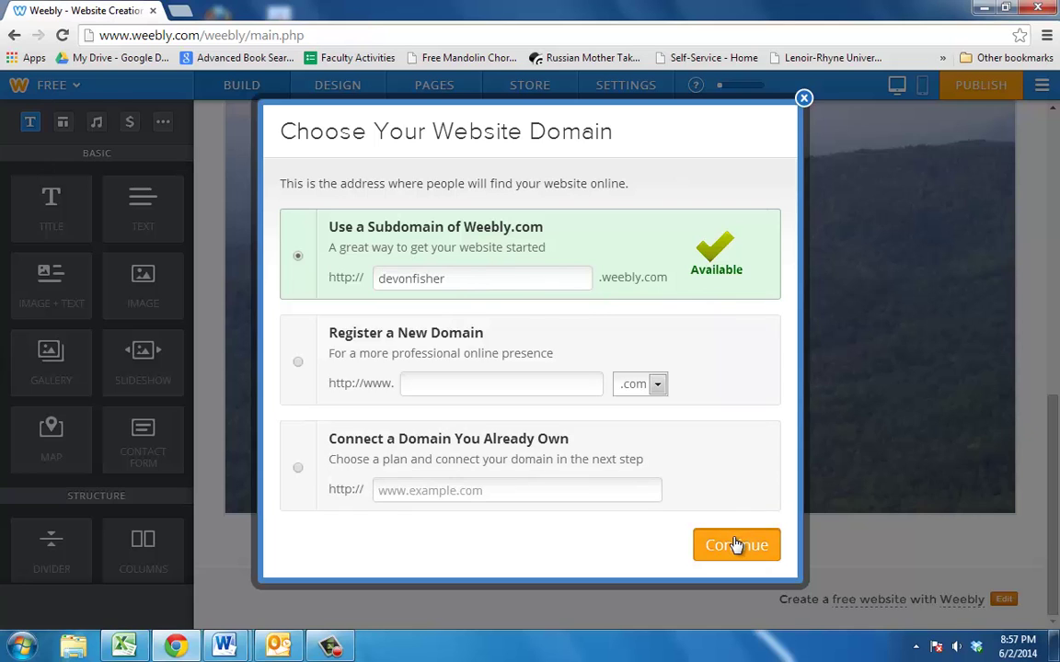
Publish on the free weebly.com subdomain with the website type set to Personal
{"action": "left_click", "coordinate": [736, 546]}
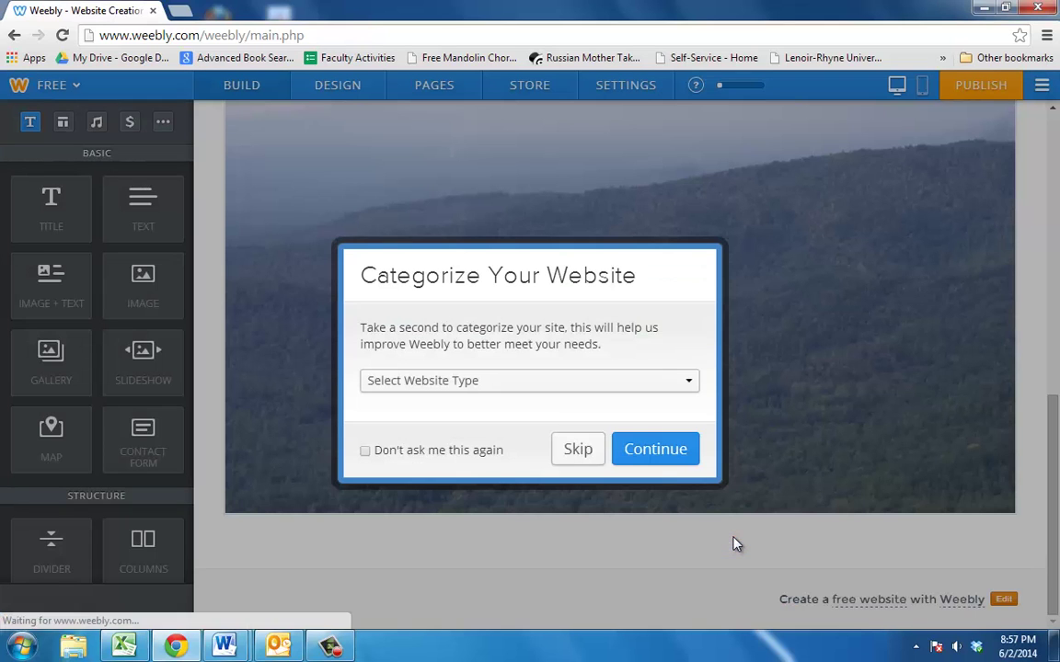
{"action": "left_click", "coordinate": [606, 389]}
{"action": "left_click", "coordinate": [553, 408]}
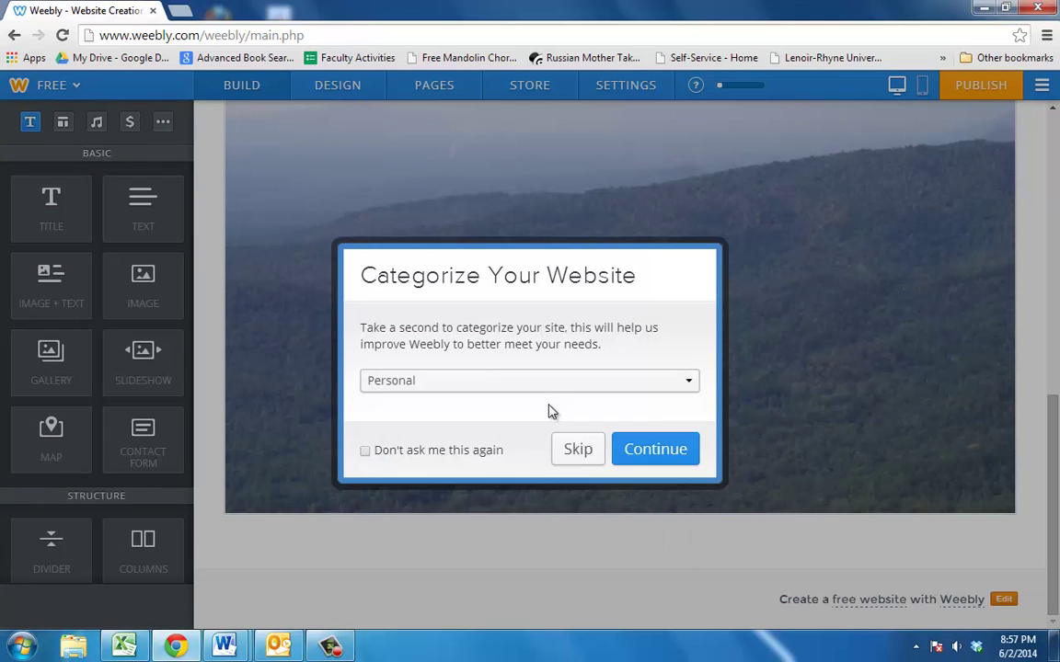
{"action": "left_click", "coordinate": [655, 450]}
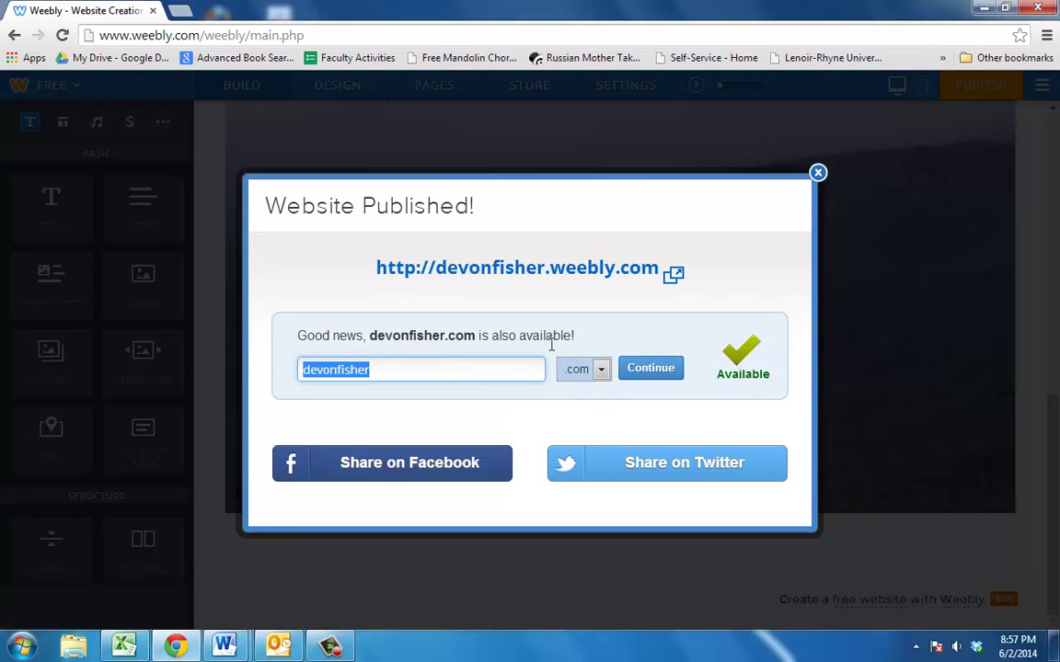
View the live site in a new tab, then return to the editor and close the confirmation
{"action": "left_click", "coordinate": [503, 269]}
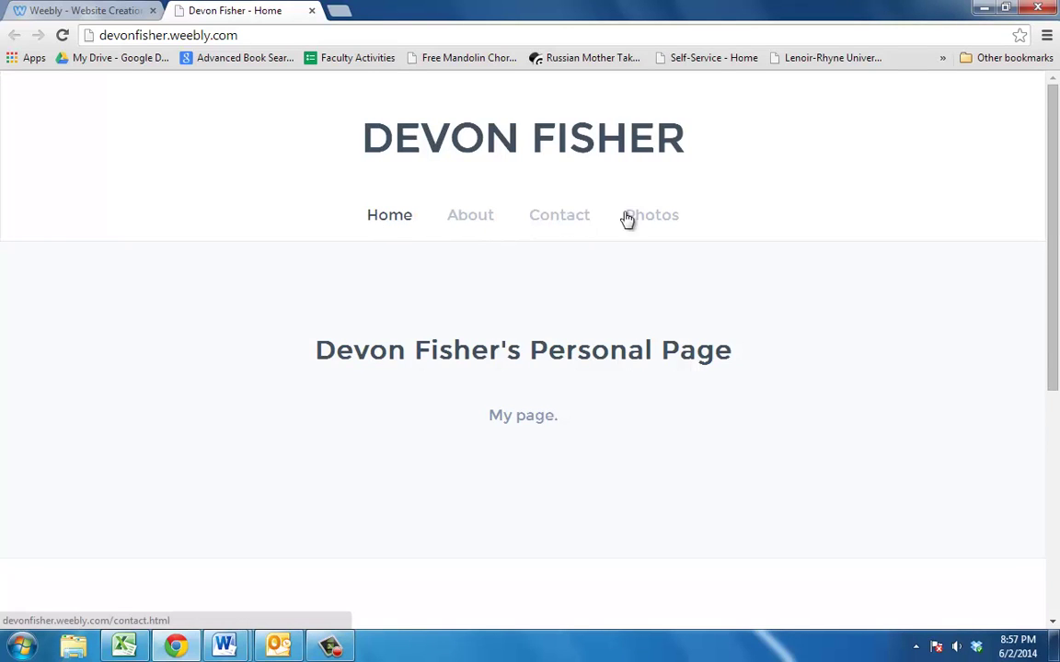
{"action": "left_click", "coordinate": [114, 13]}
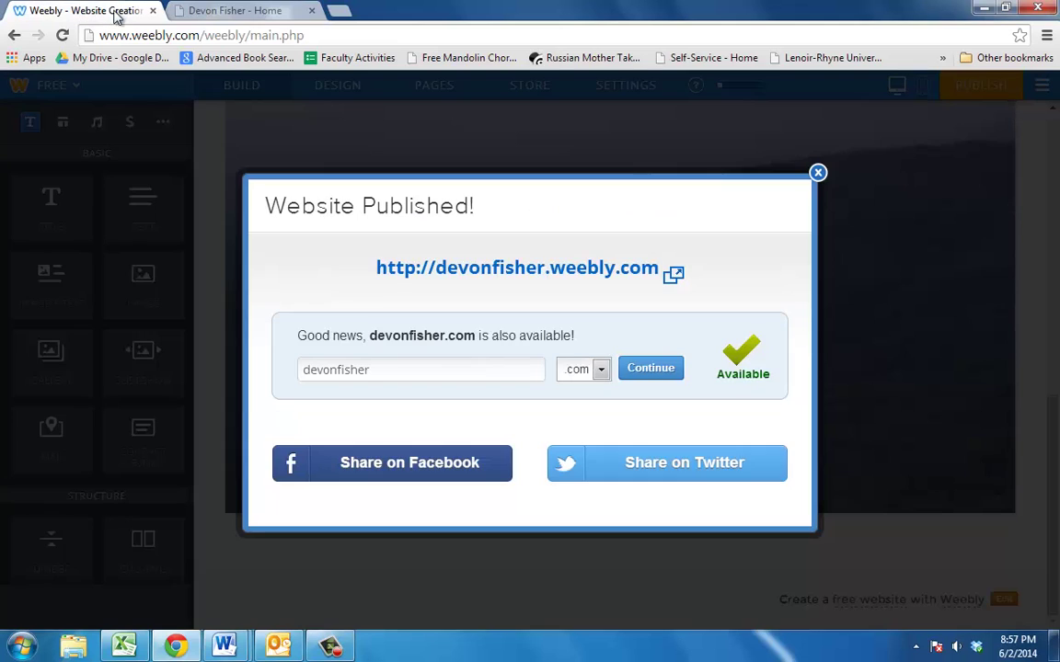
{"action": "left_click", "coordinate": [818, 173]}
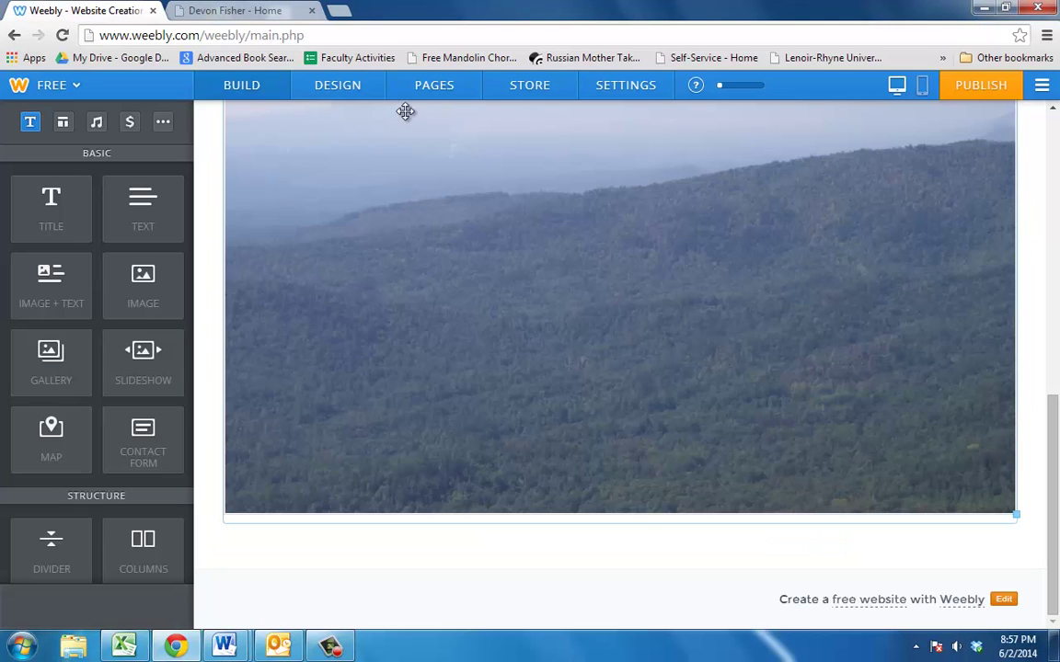
In the Pages list, drag Photos up beneath Home so it nests as a subpage
{"action": "left_click", "coordinate": [423, 88]}
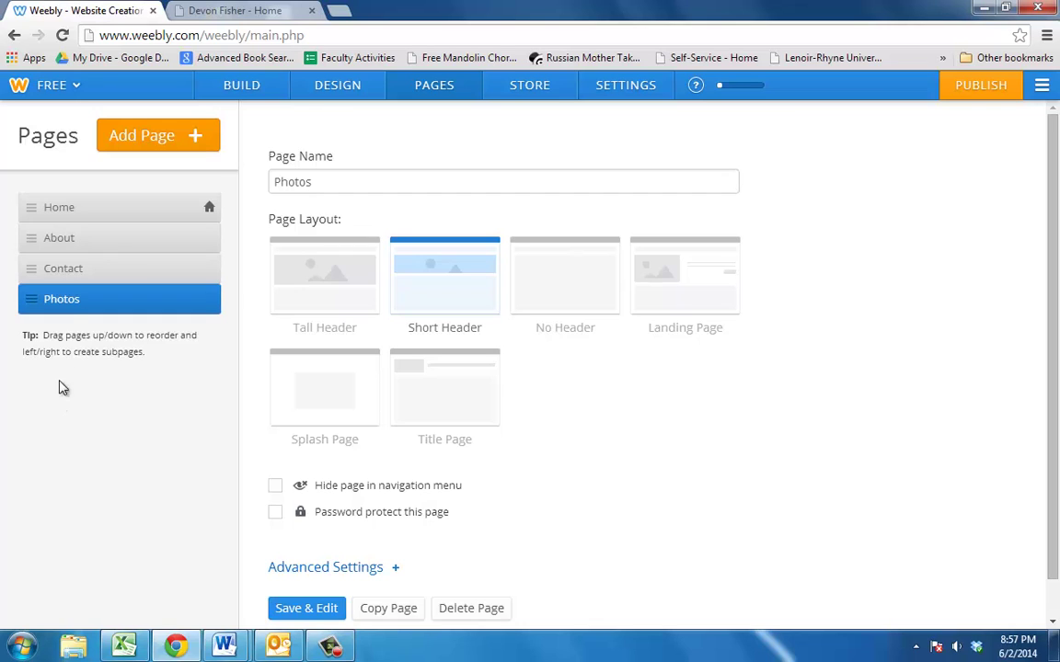
{"action": "left_click_drag", "start_coordinate": [67, 311], "coordinate": [68, 238]}
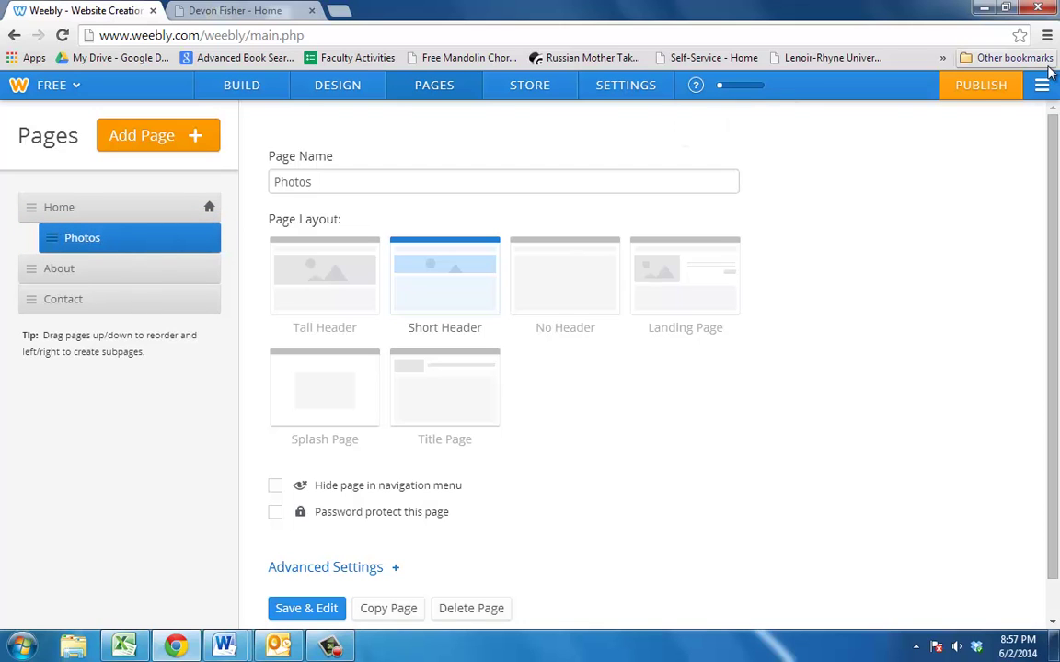
Republish the site and reload it in the live site tab
{"action": "left_click", "coordinate": [980, 87]}
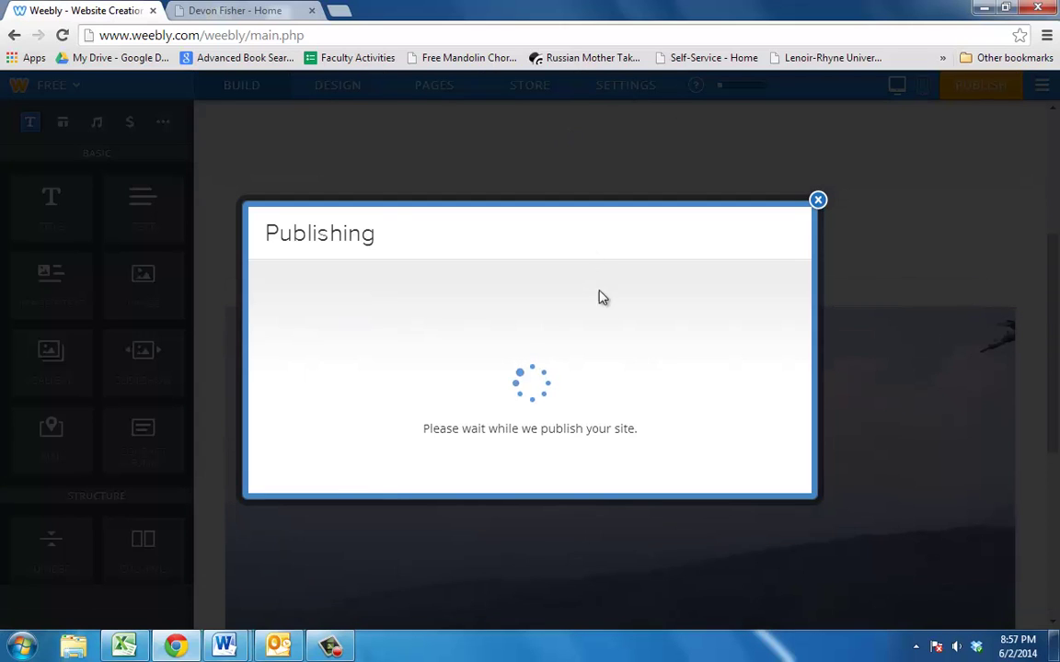
{"action": "left_click", "coordinate": [212, 7]}
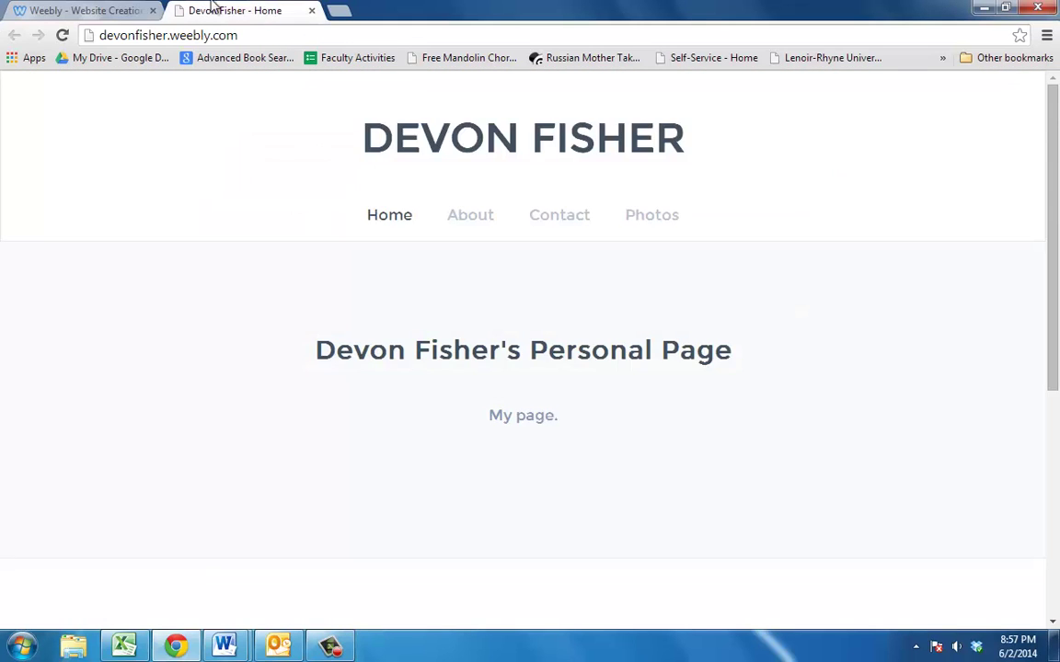
{"action": "left_click", "coordinate": [65, 35]}
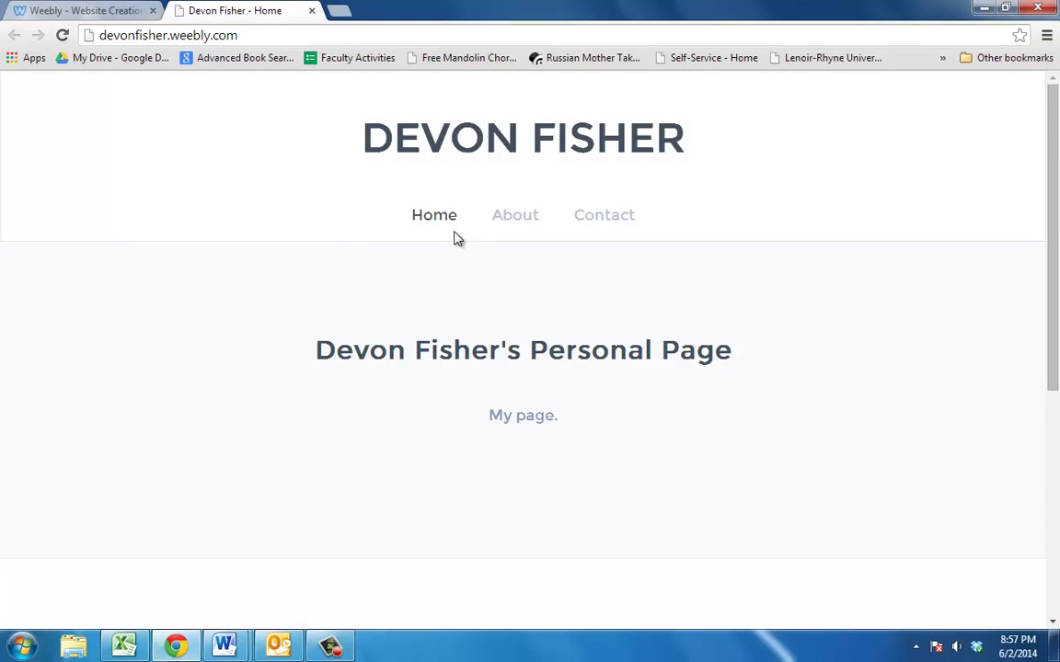
Open the live Photos page under Home and scroll to 'My Vacation Photos' above the mountain photo
{"action": "mouse_move", "coordinate": [443, 225]}
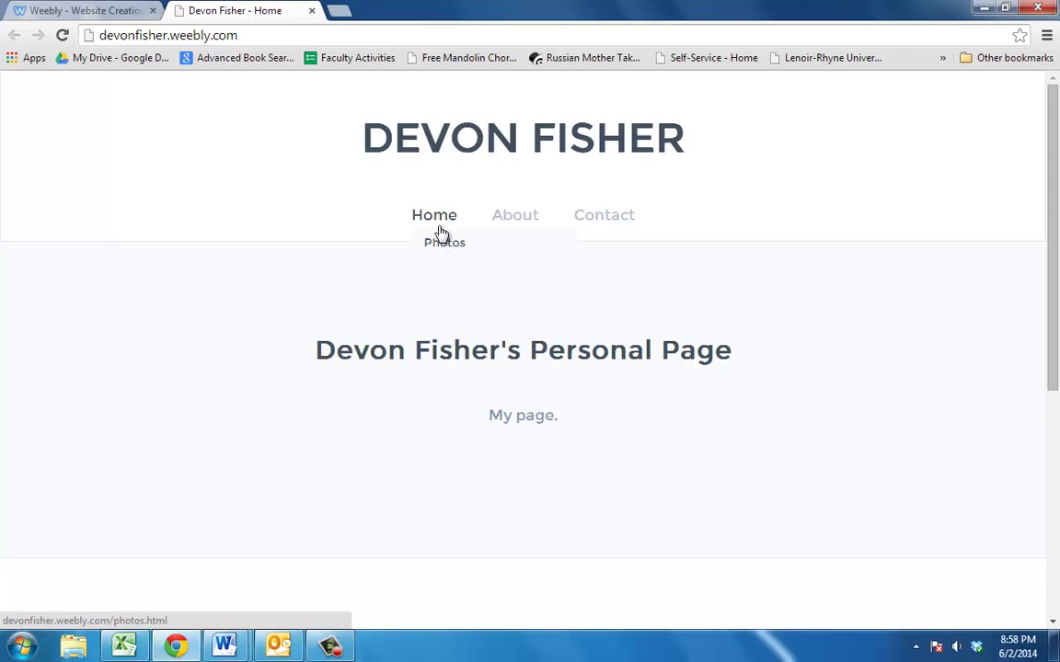
{"action": "left_click", "coordinate": [441, 245]}
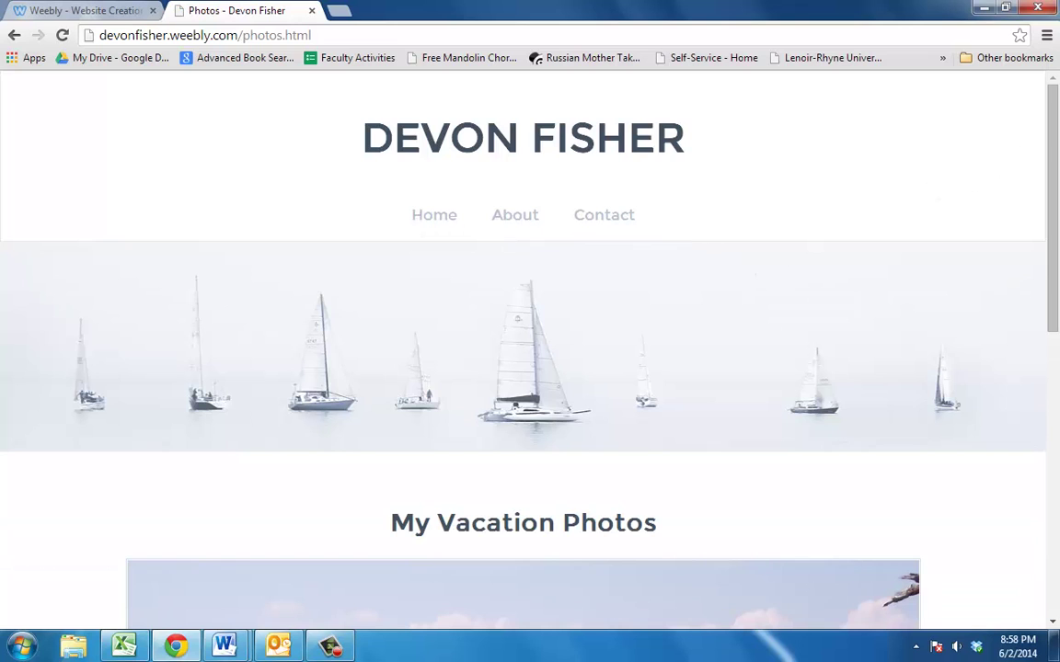
{"action": "left_click_drag", "start_coordinate": [1053, 151], "coordinate": [1056, 461]}
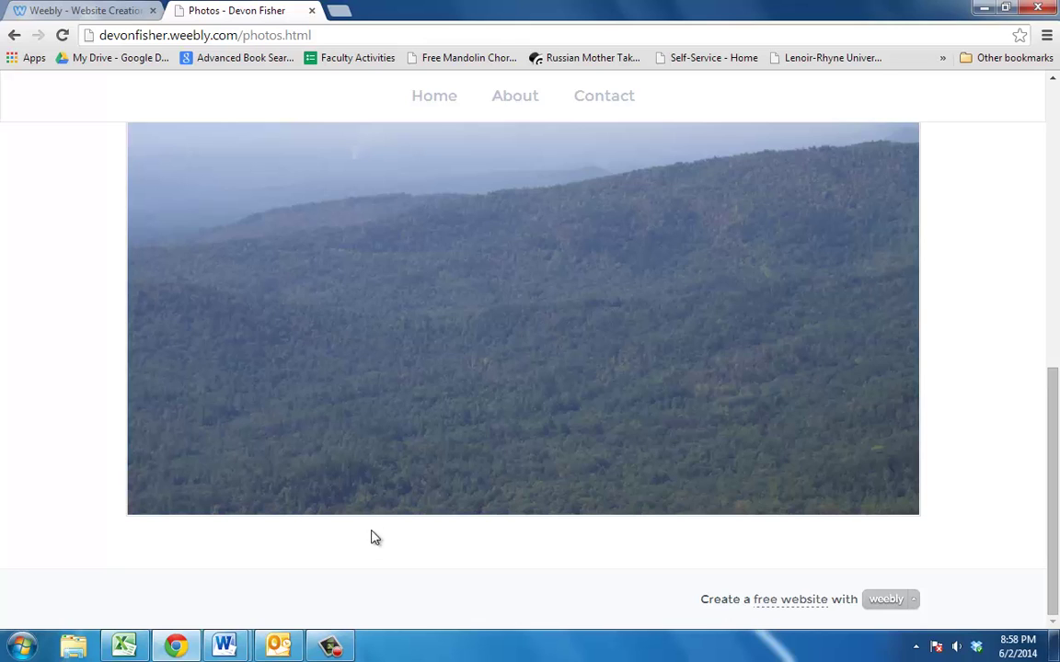
{"action": "left_click", "coordinate": [330, 644]}
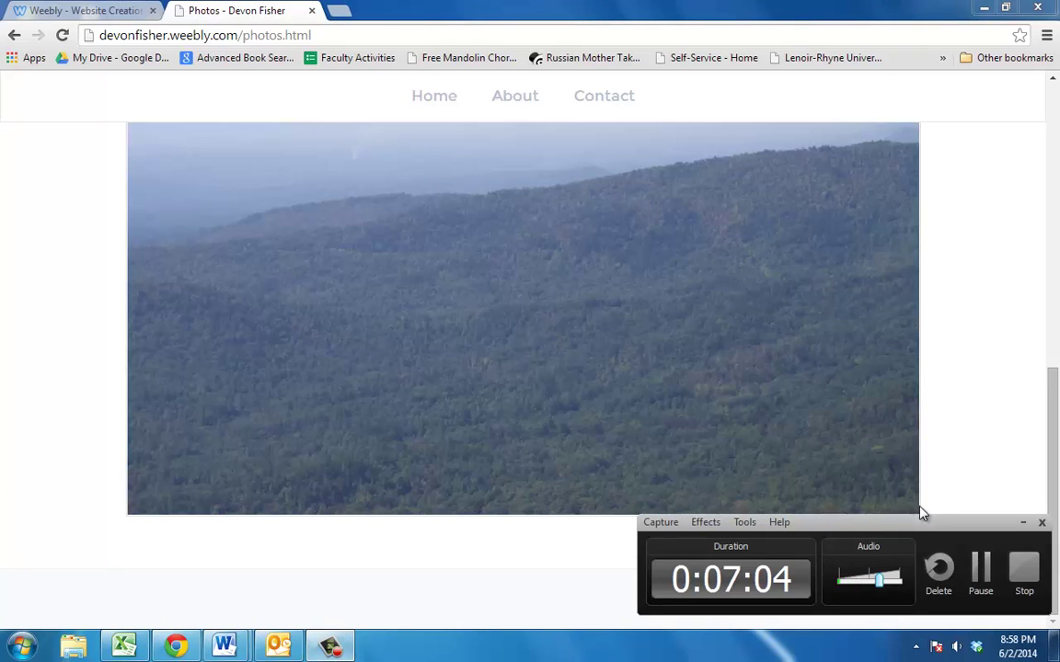